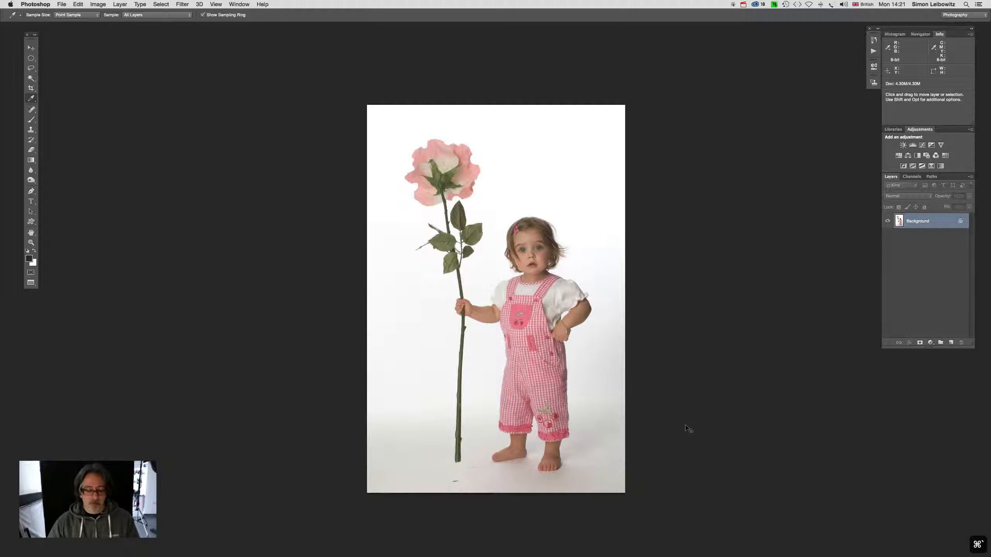
Switch to the rose photo 2_flower.jpg and check which documents are open
{"action": "key", "text": "super+grave"}
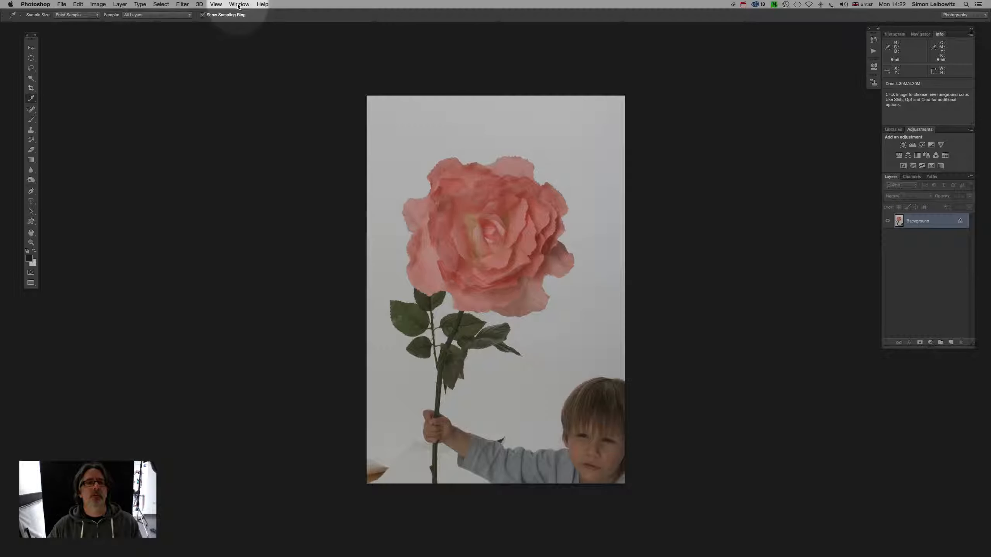
{"action": "left_click", "coordinate": [240, 4]}
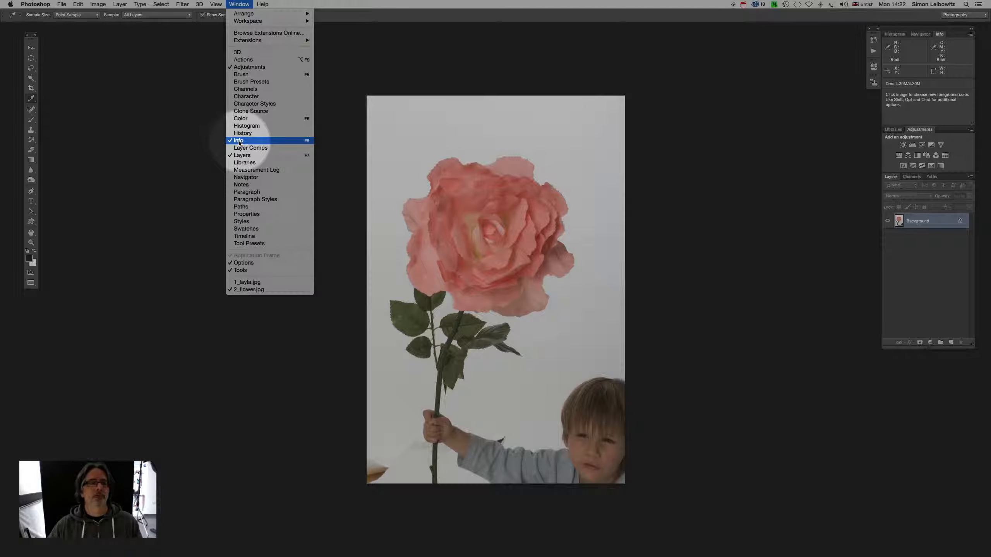
{"action": "left_click", "coordinate": [239, 5]}
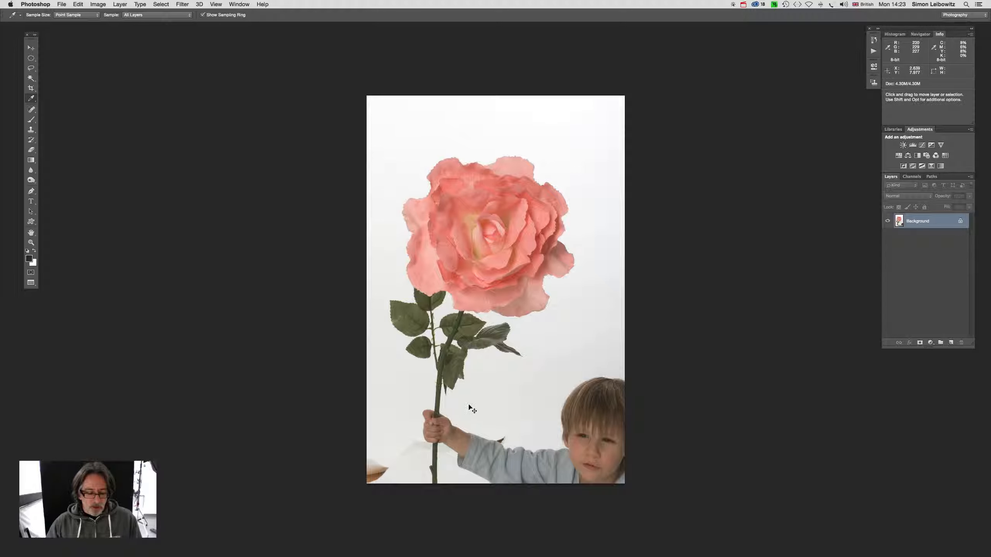
Return to the photo of the girl and add a Levels adjustment layer above its background
{"action": "key", "text": "super+grave"}
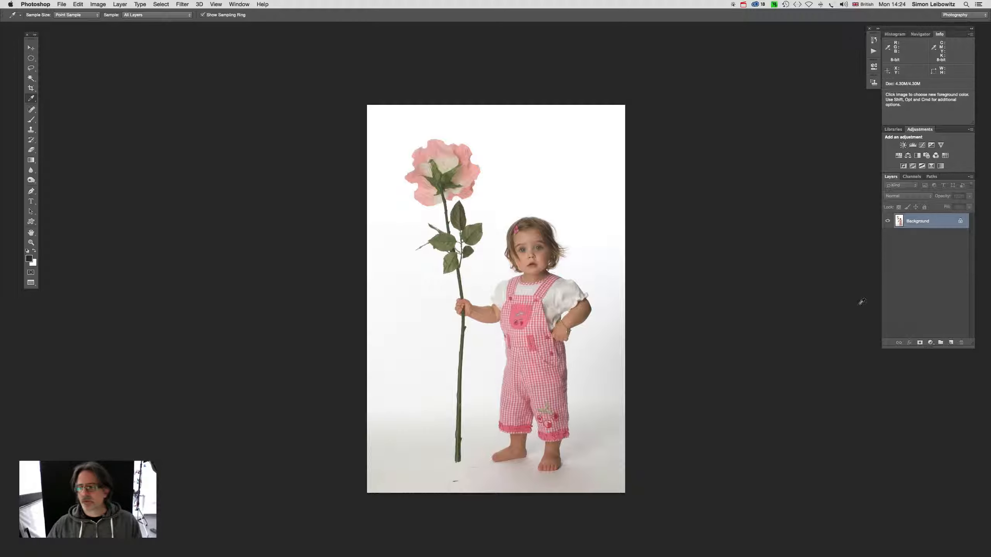
{"action": "left_click", "coordinate": [930, 342]}
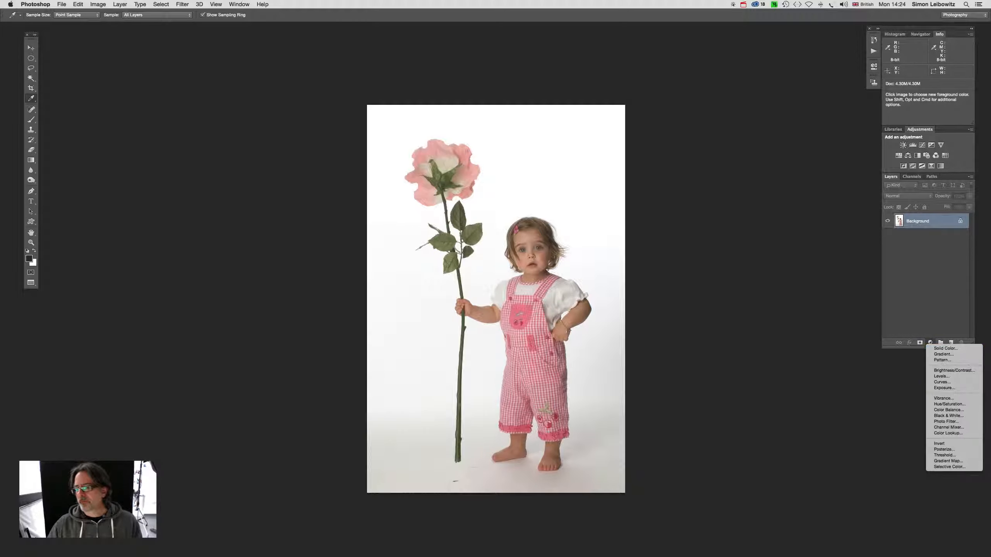
{"action": "left_click", "coordinate": [949, 378]}
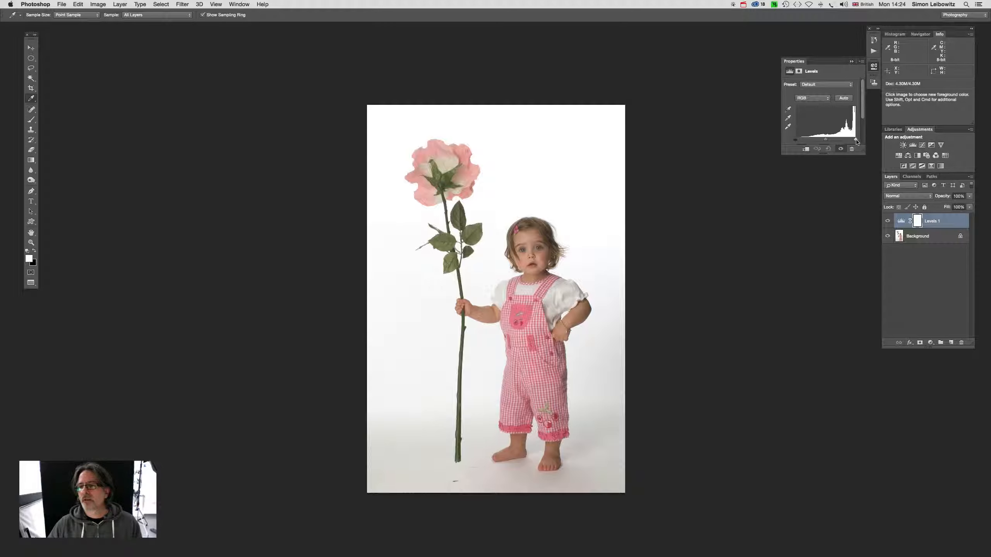
Lower the white input level of the Levels adjustment, using the clipping preview to judge how much backdrop clips to white
{"action": "left_click", "coordinate": [857, 140], "text": "alt"}
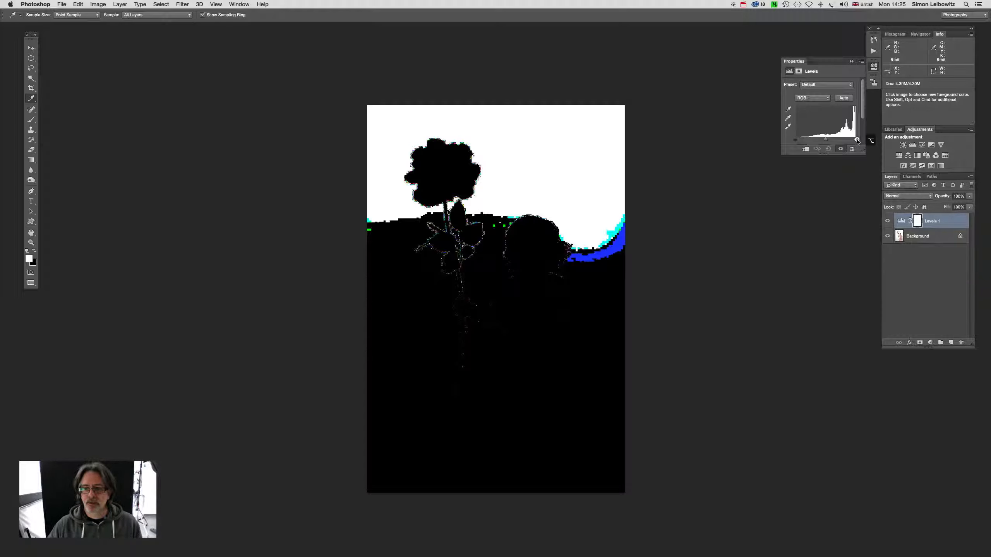
{"action": "left_click_drag", "start_coordinate": [857, 141], "coordinate": [855, 141]}
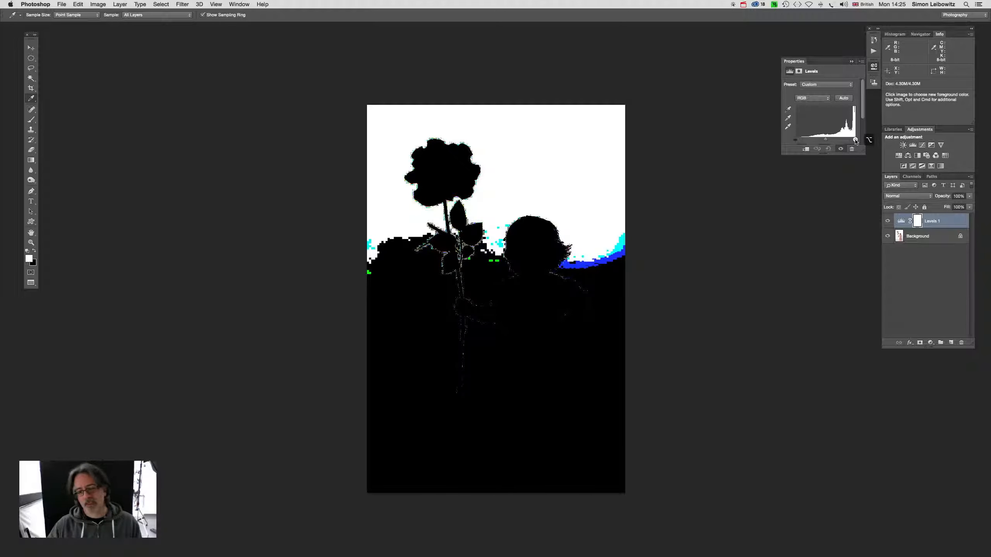
{"action": "left_click_drag", "start_coordinate": [856, 141], "coordinate": [856, 140]}
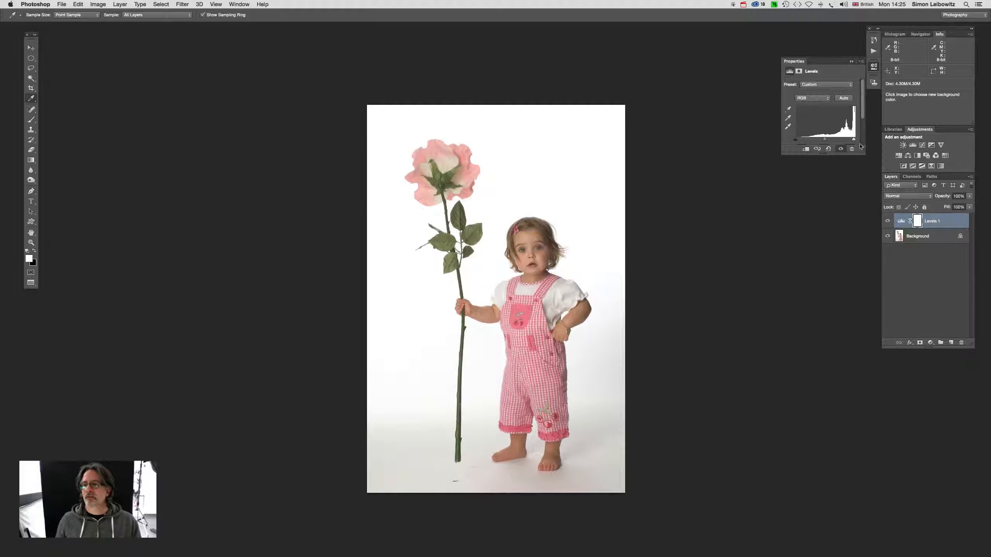
{"action": "left_click_drag", "start_coordinate": [853, 142], "coordinate": [854, 141]}
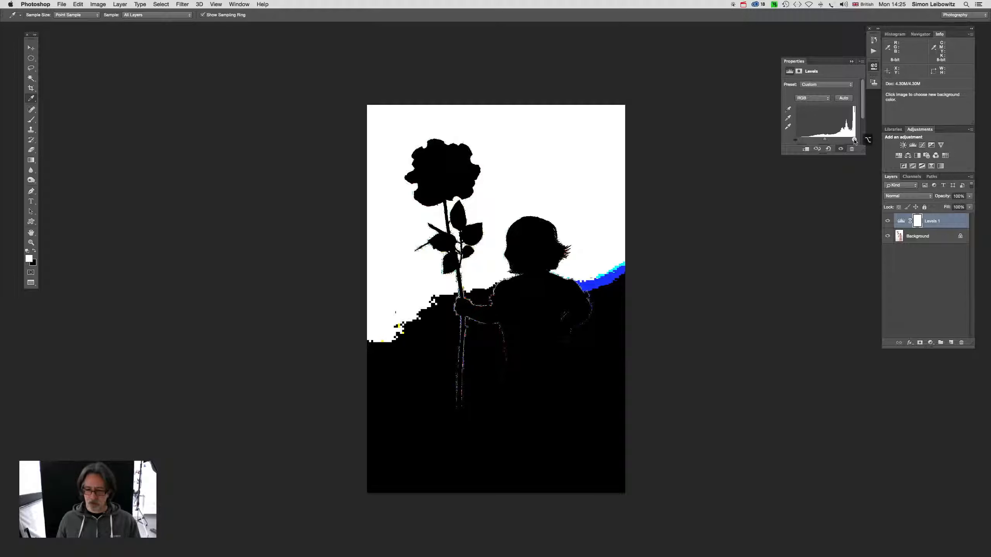
{"action": "left_click_drag", "start_coordinate": [854, 140], "coordinate": [854, 141]}
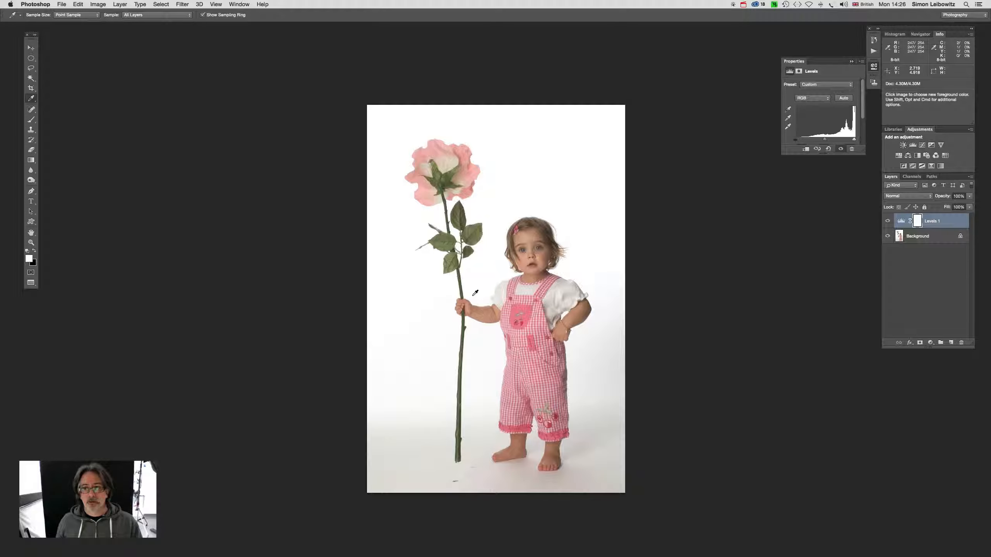
Set the Levels adjustment's white point by sampling the backdrop beside the stem, just above the girl's hand
{"action": "left_click", "coordinate": [788, 127]}
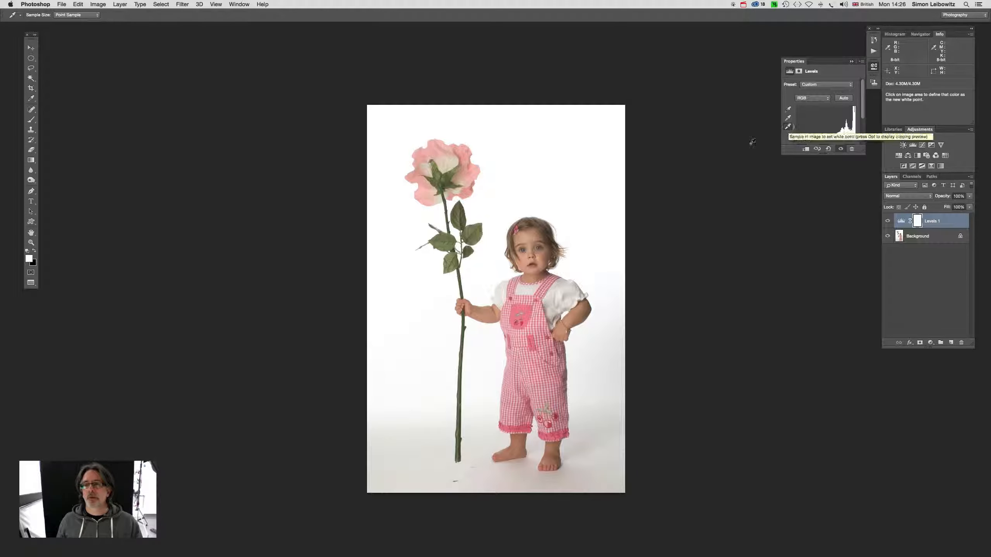
{"action": "left_click", "coordinate": [468, 293]}
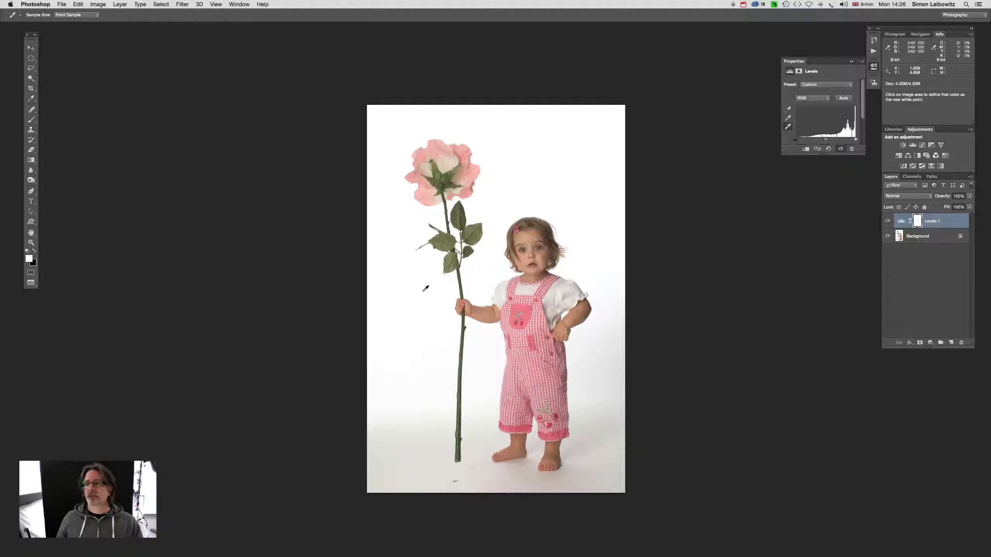
{"action": "scroll", "coordinate": [397, 269], "scroll_direction": "left", "scroll_amount": 1}
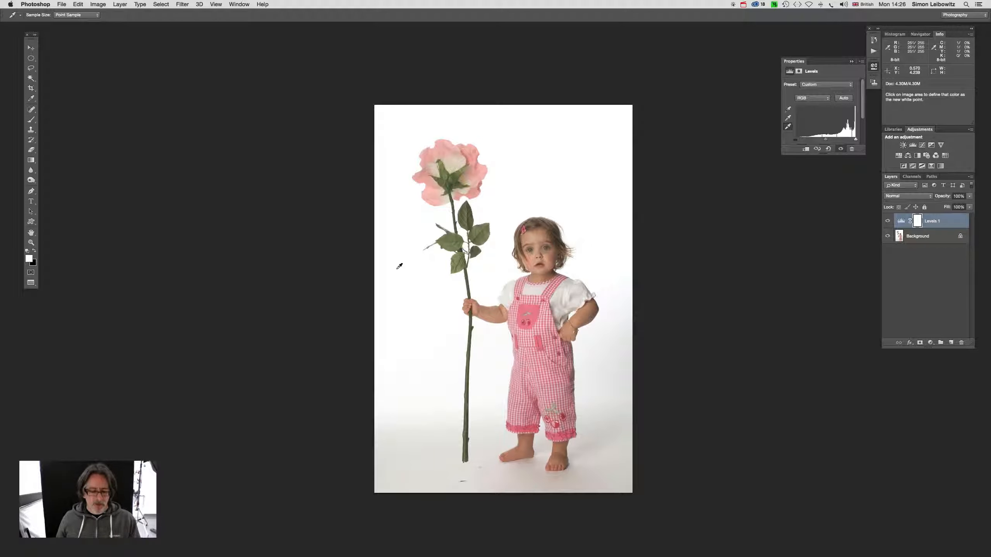
Apply Levels directly to the rose photo, setting the white point from the grey backdrop around the stem near the boy's hand
{"action": "key", "text": "super+grave"}
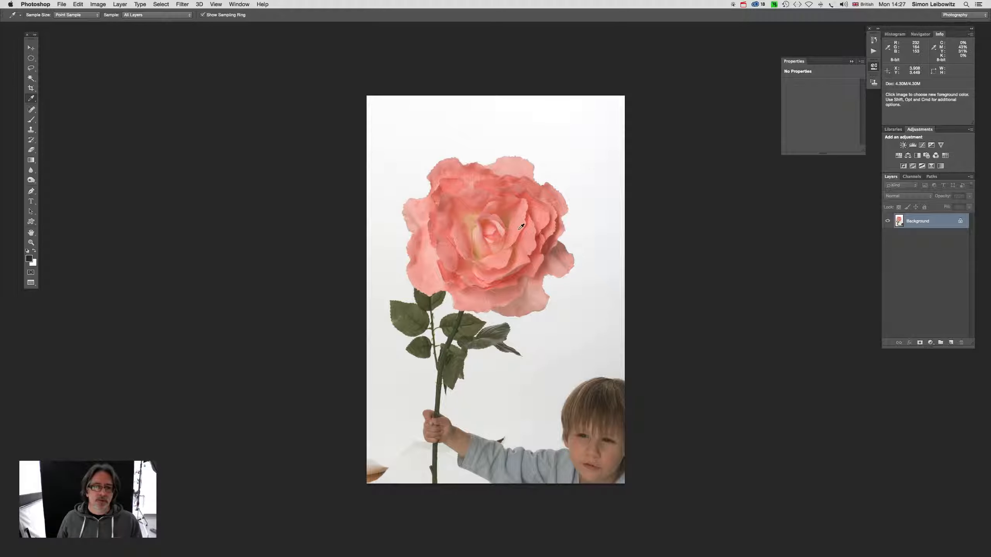
{"action": "left_click", "coordinate": [96, 4]}
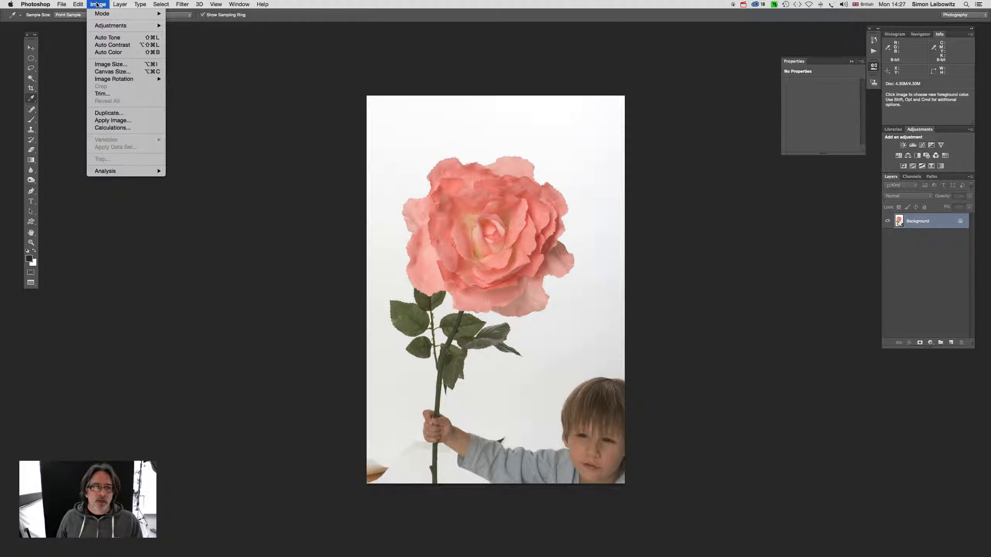
{"action": "mouse_move", "coordinate": [106, 14]}
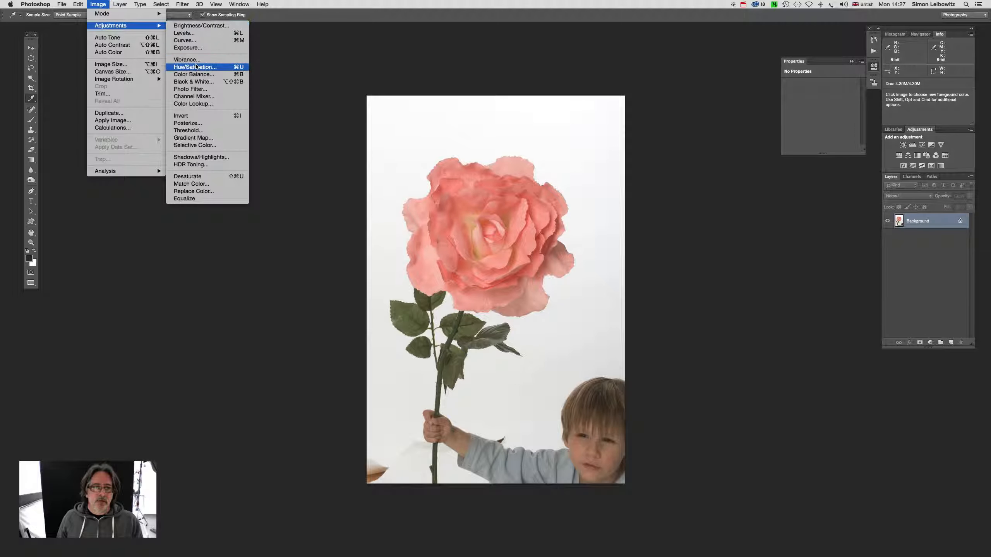
{"action": "left_click", "coordinate": [196, 33]}
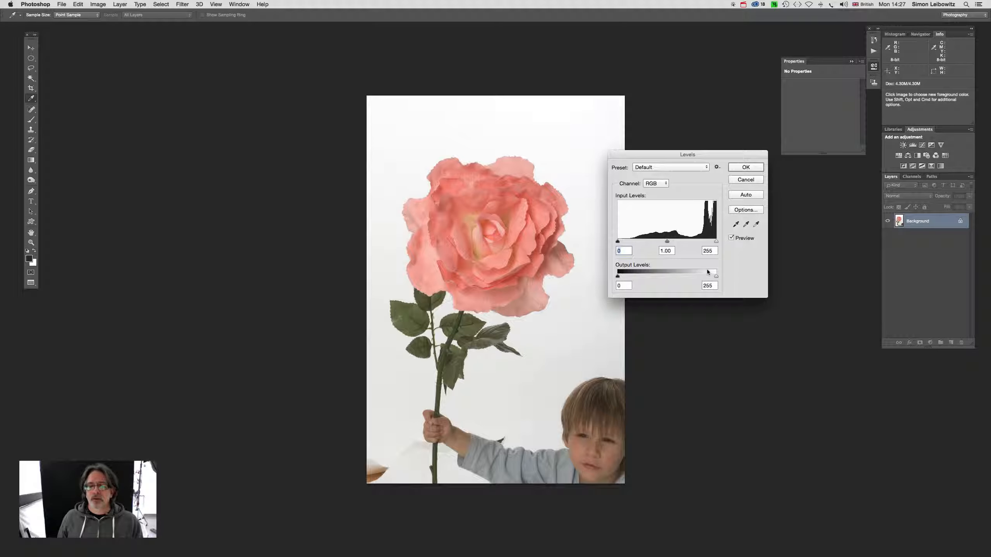
{"action": "left_click", "coordinate": [756, 225]}
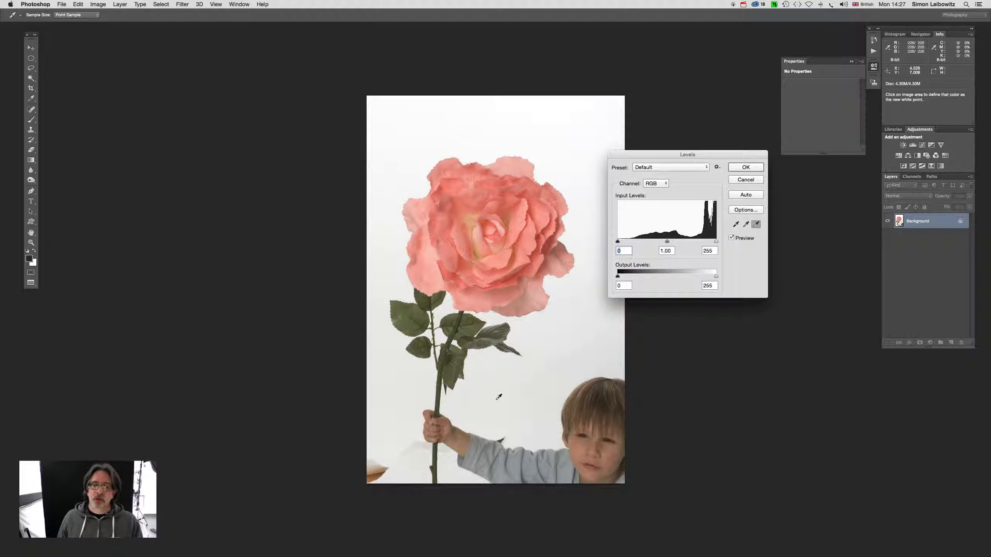
{"action": "left_click", "coordinate": [456, 412]}
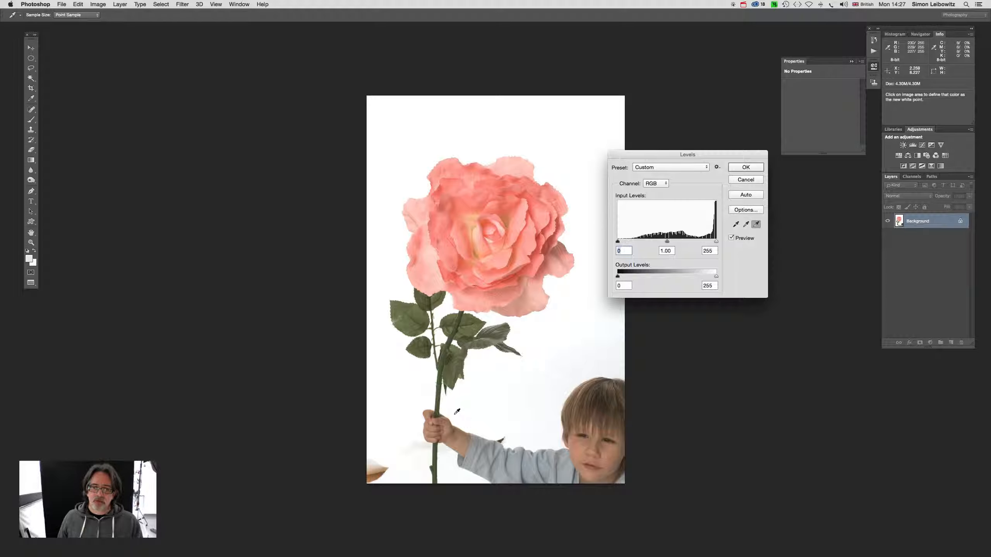
{"action": "left_click", "coordinate": [432, 400]}
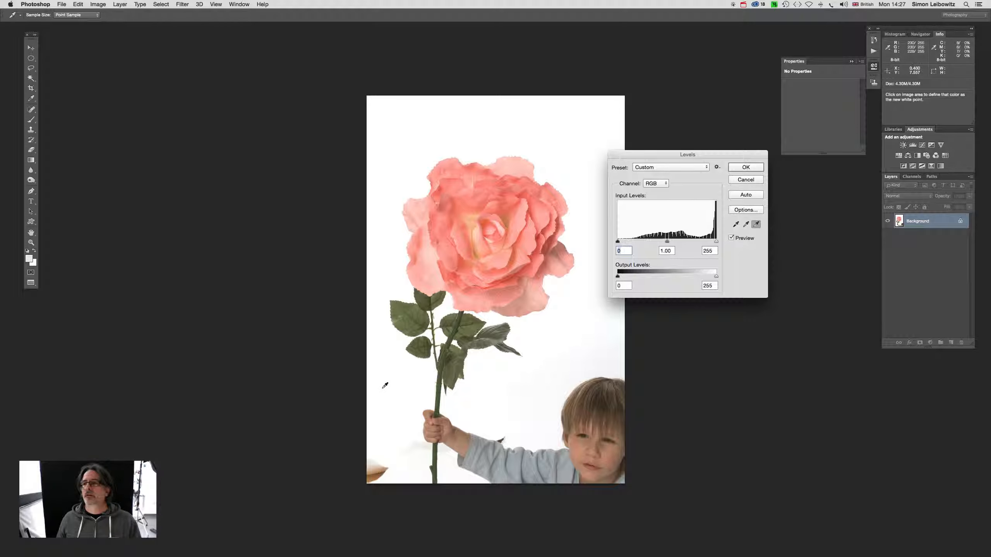
{"action": "left_click", "coordinate": [756, 166]}
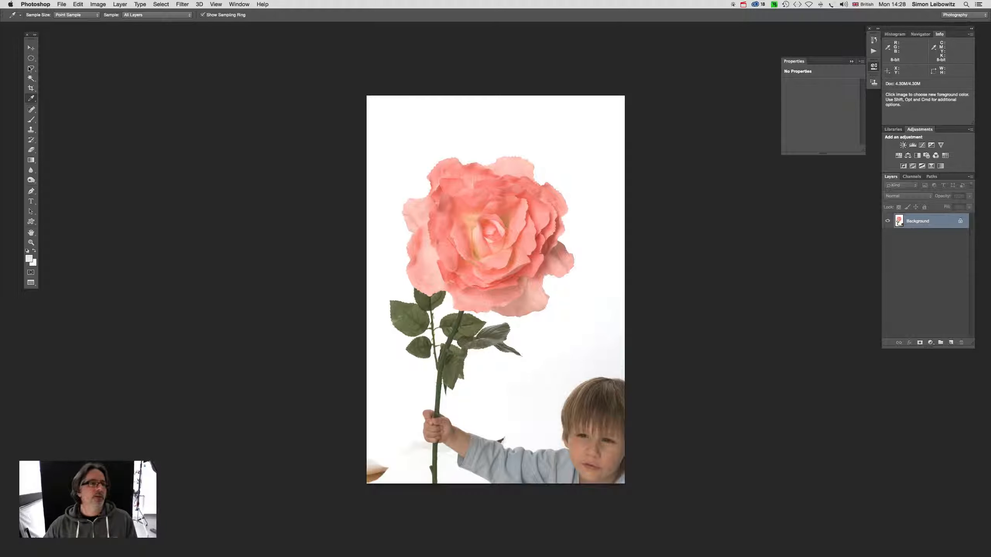
Draw a loose freehand Lasso selection around the rose, its leaves and the upper stem, ending just above the boy's hand
{"action": "left_click", "coordinate": [30, 69]}
{"action": "left_click", "coordinate": [50, 67]}
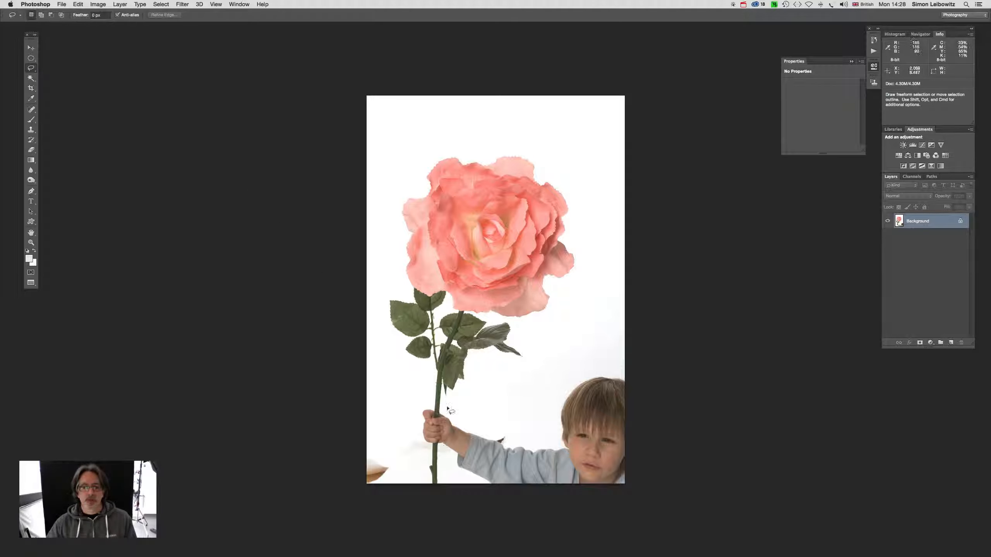
{"action": "mouse_move", "coordinate": [431, 407]}
{"action": "left_mouse_down"}
{"action": "mouse_move", "coordinate": [496, 400]}
{"action": "mouse_move", "coordinate": [548, 345]}
{"action": "left_mouse_up"}
{"action": "mouse_move", "coordinate": [572, 305]}
{"action": "left_mouse_down"}
{"action": "mouse_move", "coordinate": [594, 286]}
{"action": "mouse_move", "coordinate": [600, 260]}
{"action": "mouse_move", "coordinate": [586, 171]}
{"action": "mouse_move", "coordinate": [563, 153]}
{"action": "mouse_move", "coordinate": [490, 135]}
{"action": "left_mouse_up"}
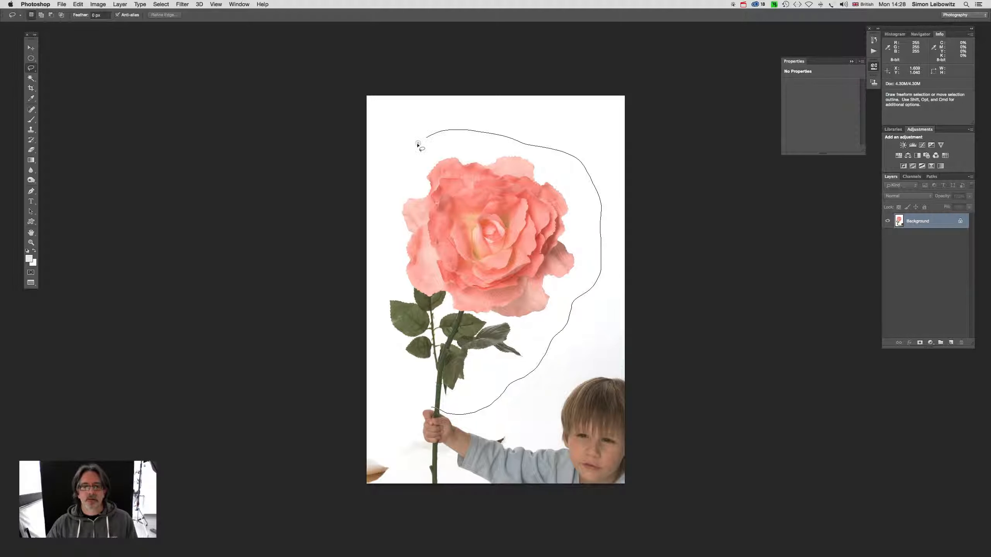
{"action": "left_click_drag", "start_coordinate": [417, 145], "coordinate": [386, 188]}
{"action": "mouse_move", "coordinate": [377, 241]}
{"action": "left_mouse_down"}
{"action": "mouse_move", "coordinate": [378, 350]}
{"action": "mouse_move", "coordinate": [389, 384]}
{"action": "mouse_move", "coordinate": [431, 406]}
{"action": "left_mouse_up"}
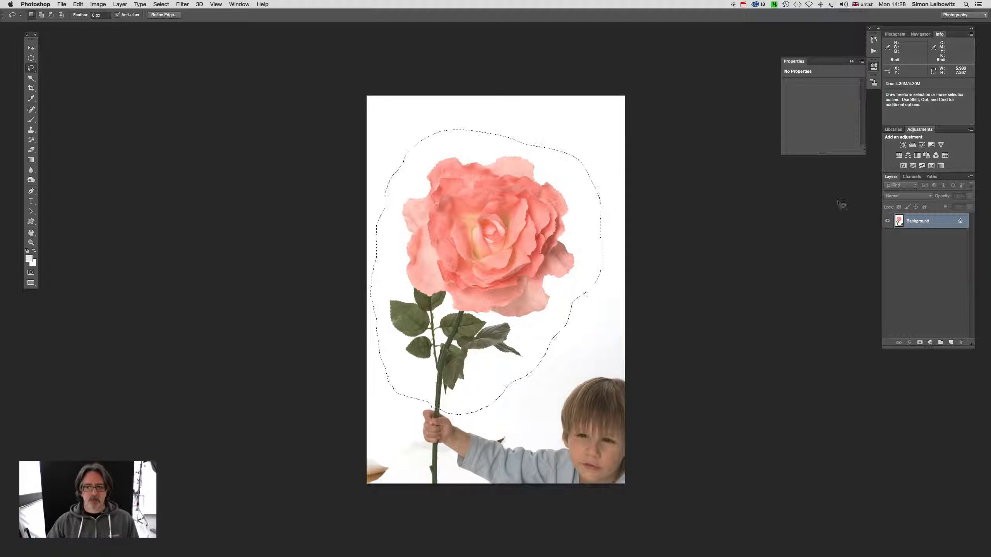
Copy the selected rose and paste it as a new layer into the photo of the girl
{"action": "left_click", "coordinate": [77, 4]}
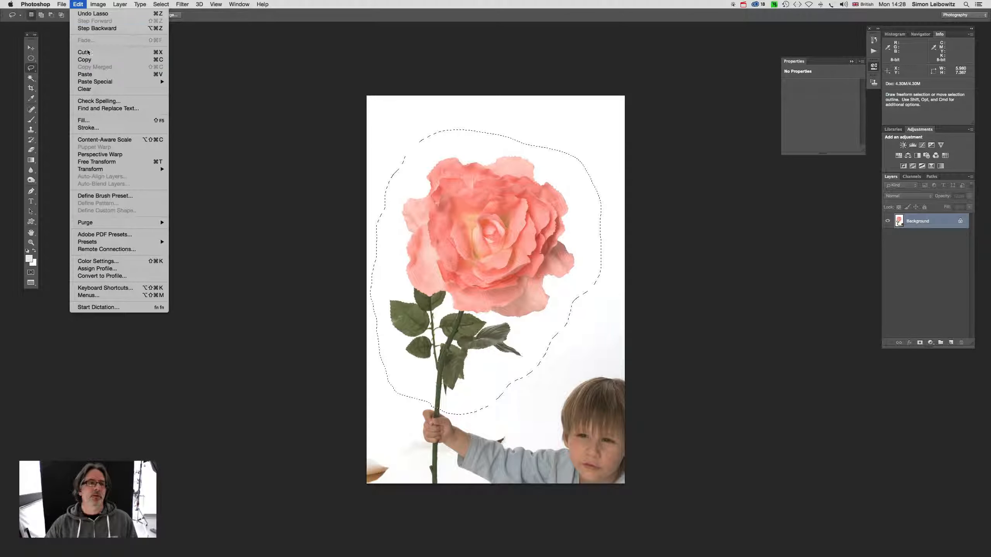
{"action": "left_click", "coordinate": [96, 60]}
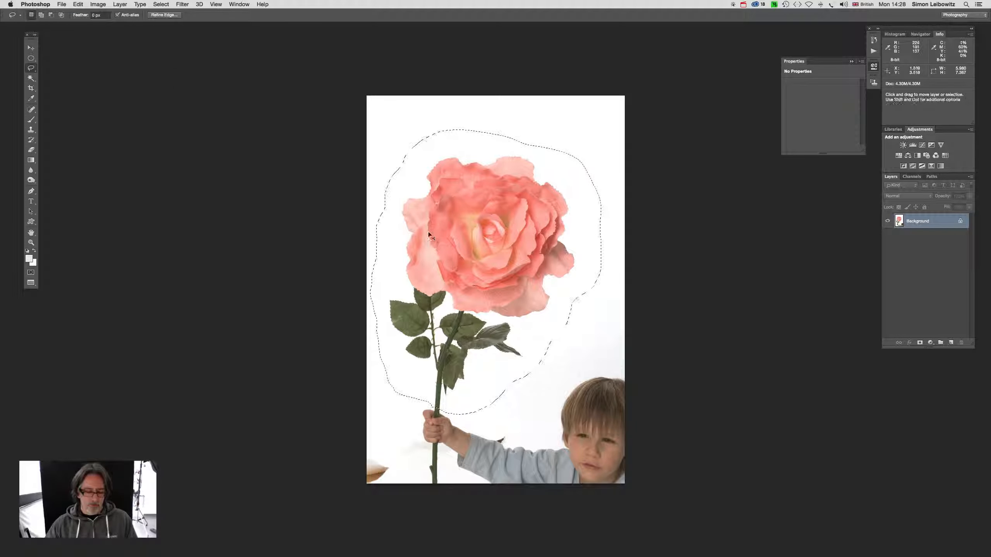
{"action": "key", "text": "super+grave"}
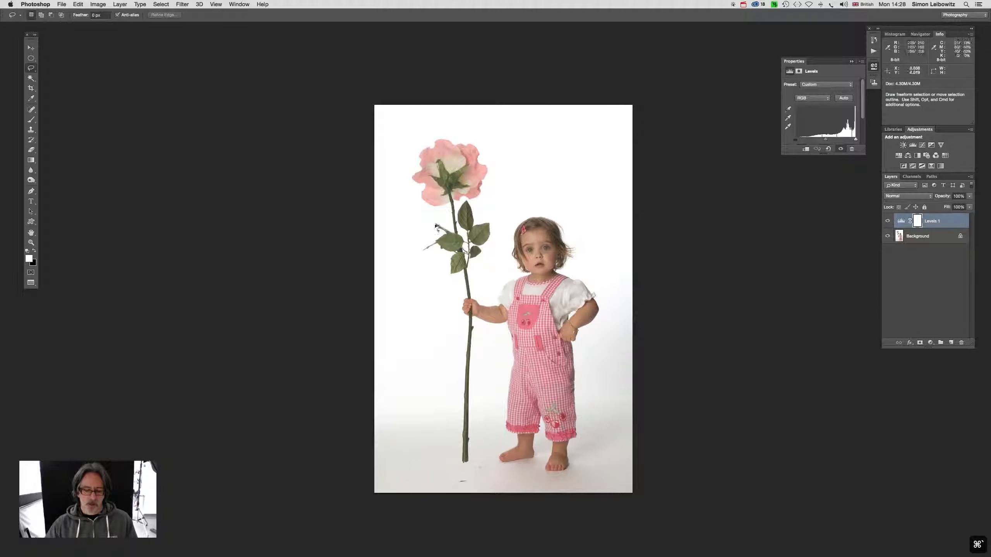
{"action": "left_click", "coordinate": [78, 4]}
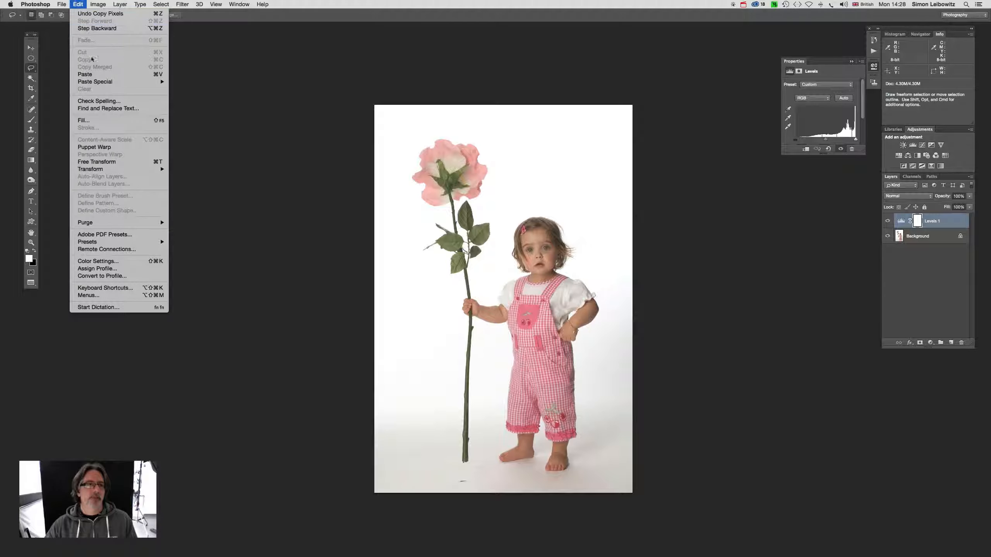
{"action": "left_click", "coordinate": [88, 74]}
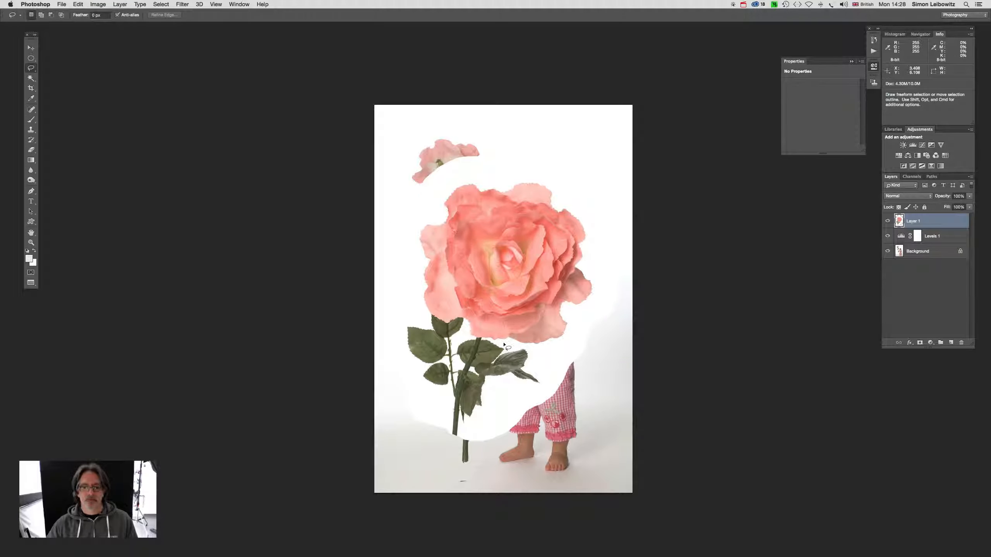
Move the pasted rose layer up and slightly right so its cut stem sits near the girl's original stem
{"action": "key", "text": "v"}
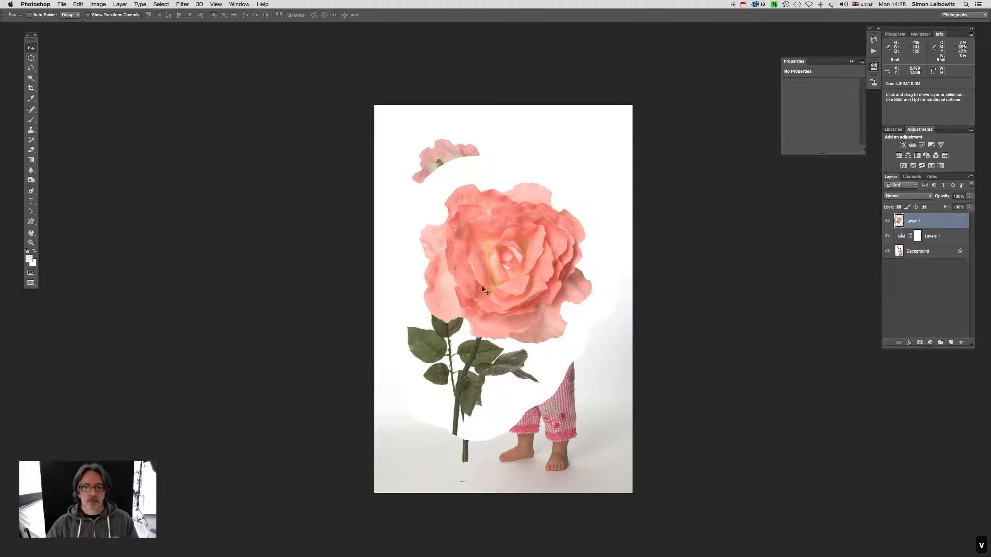
{"action": "left_click_drag", "start_coordinate": [457, 309], "coordinate": [485, 250]}
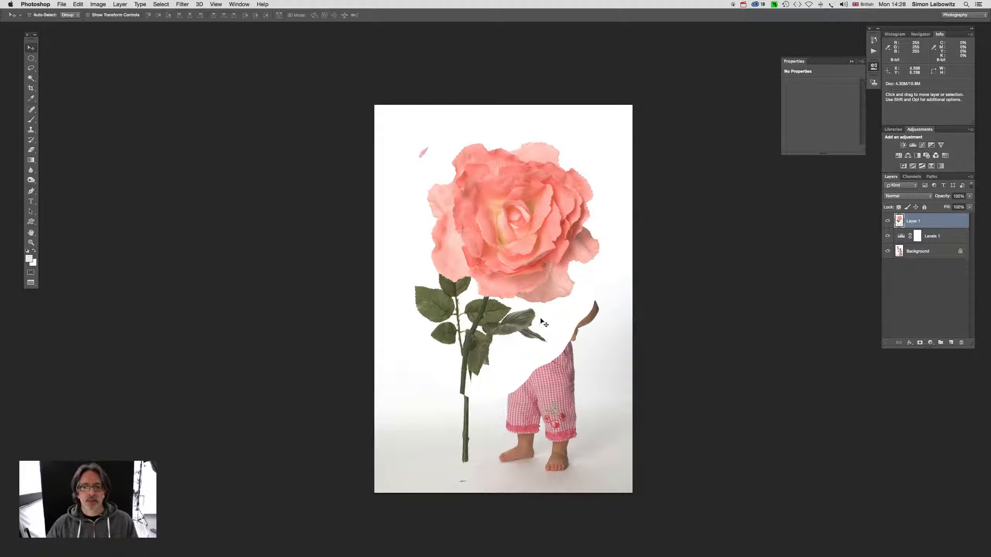
{"action": "mouse_move", "coordinate": [500, 284]}
{"action": "left_mouse_down"}
{"action": "mouse_move", "coordinate": [550, 272]}
{"action": "mouse_move", "coordinate": [479, 261]}
{"action": "mouse_move", "coordinate": [505, 293]}
{"action": "mouse_move", "coordinate": [562, 286]}
{"action": "mouse_move", "coordinate": [521, 269]}
{"action": "mouse_move", "coordinate": [564, 287]}
{"action": "mouse_move", "coordinate": [569, 266]}
{"action": "mouse_move", "coordinate": [456, 230]}
{"action": "mouse_move", "coordinate": [551, 286]}
{"action": "mouse_move", "coordinate": [575, 283]}
{"action": "mouse_move", "coordinate": [596, 304]}
{"action": "mouse_move", "coordinate": [494, 291]}
{"action": "mouse_move", "coordinate": [507, 289]}
{"action": "left_mouse_up"}
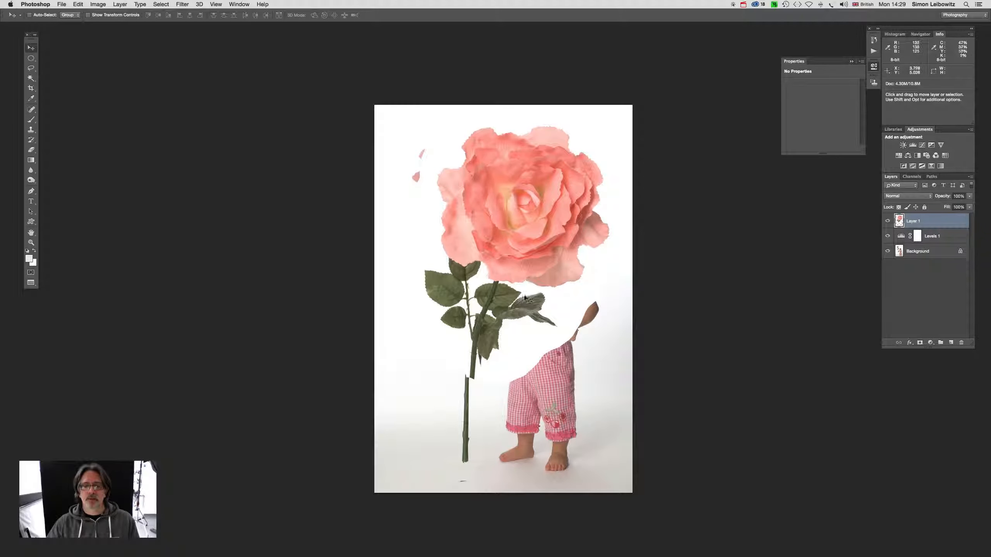
Flip the pasted rose layer horizontally and move it left so the bloom sits in the image's upper left area
{"action": "left_click", "coordinate": [78, 5]}
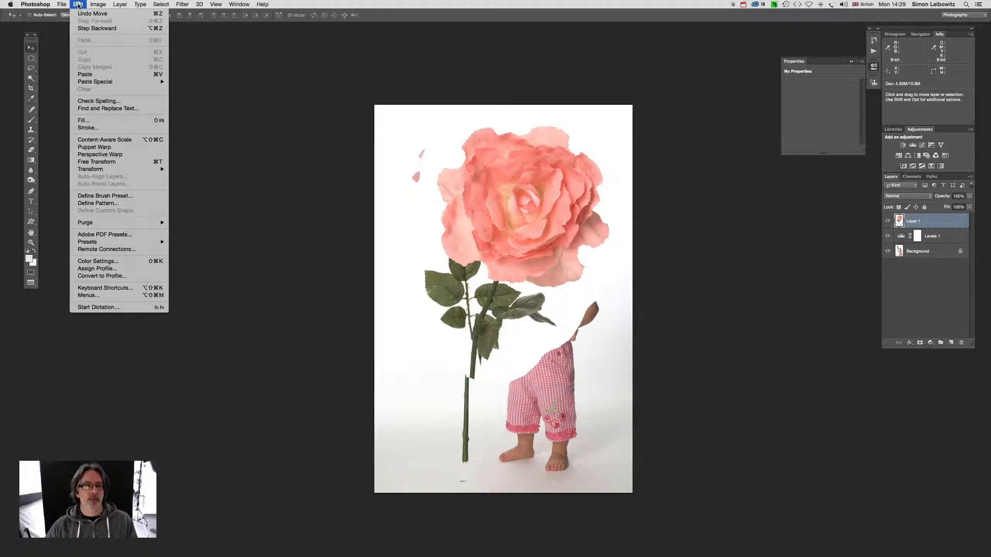
{"action": "mouse_move", "coordinate": [120, 170]}
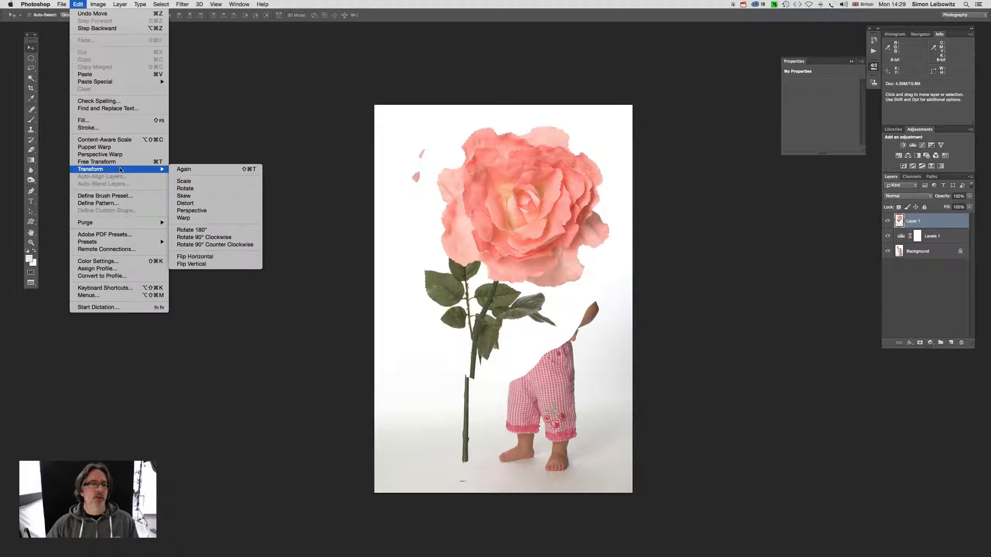
{"action": "left_click", "coordinate": [232, 260]}
{"action": "left_click_drag", "start_coordinate": [565, 301], "coordinate": [523, 292]}
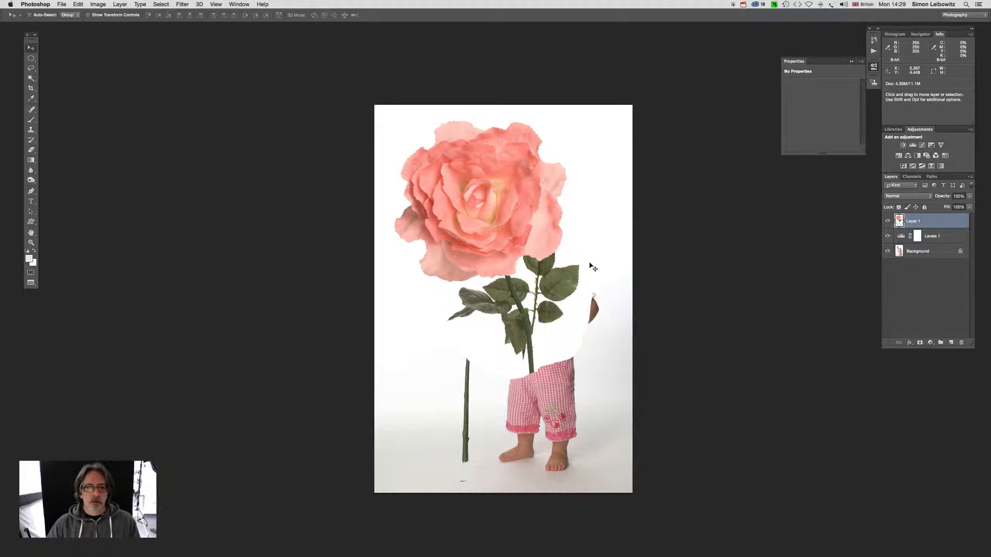
Free Transform the rose layer to about 67% of its size and place its cut stem just above the girl's hand
{"action": "left_click", "coordinate": [78, 4]}
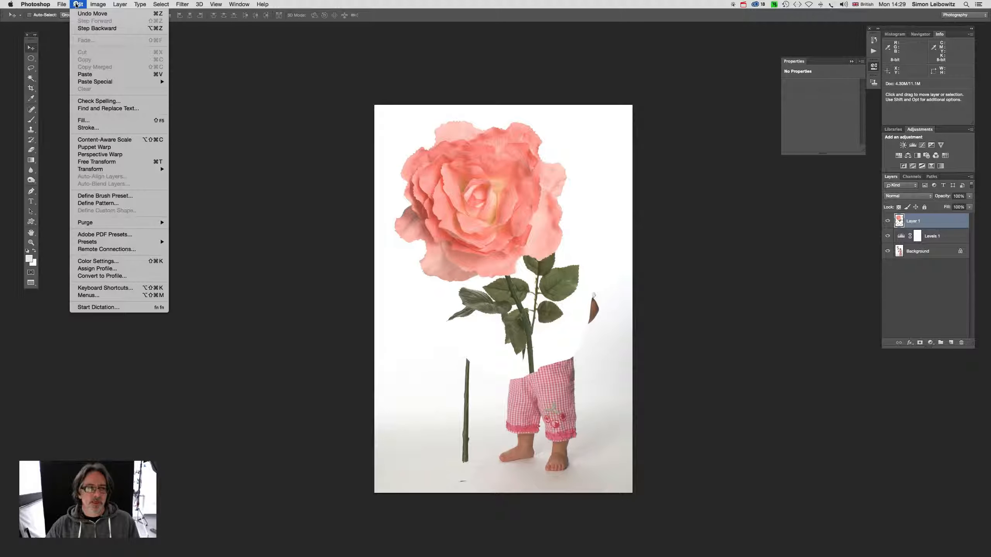
{"action": "mouse_move", "coordinate": [98, 173]}
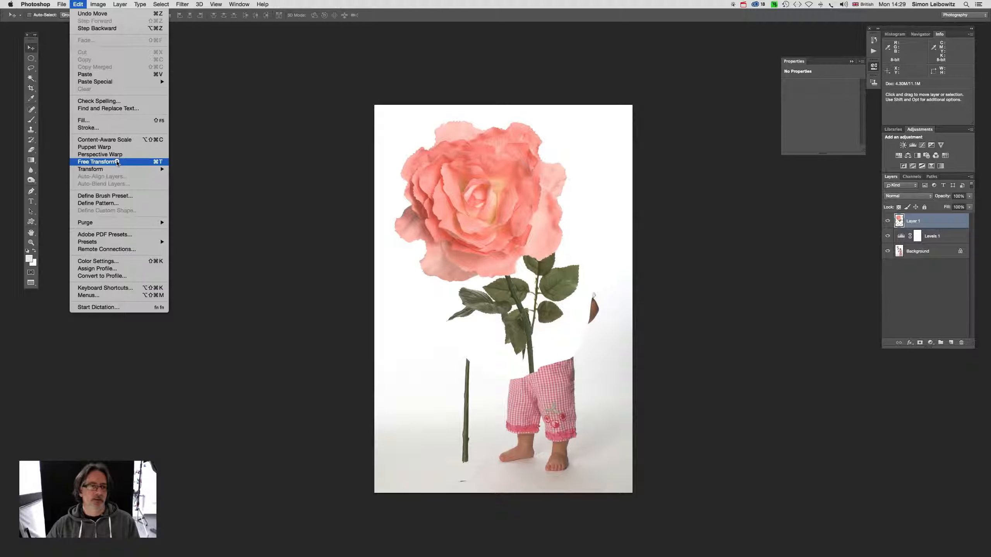
{"action": "left_click", "coordinate": [111, 162]}
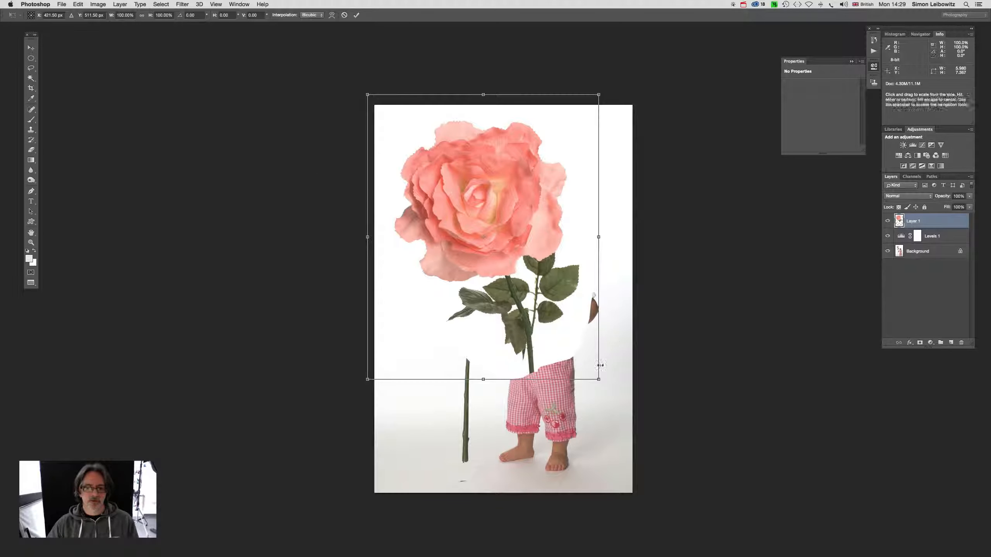
{"action": "left_click_drag", "start_coordinate": [597, 378], "coordinate": [492, 308]}
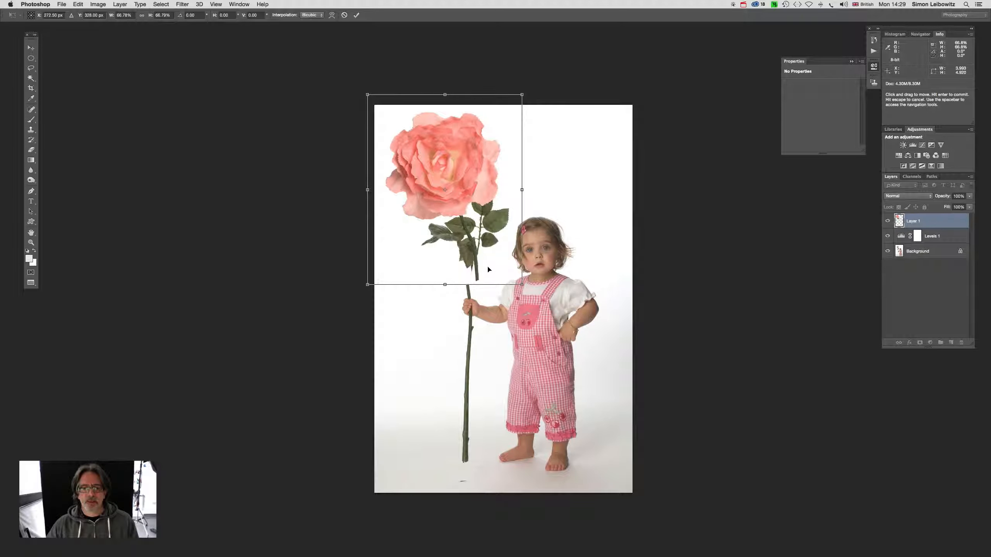
{"action": "mouse_move", "coordinate": [488, 269]}
{"action": "left_mouse_down"}
{"action": "mouse_move", "coordinate": [477, 276]}
{"action": "mouse_move", "coordinate": [485, 280]}
{"action": "left_mouse_up"}
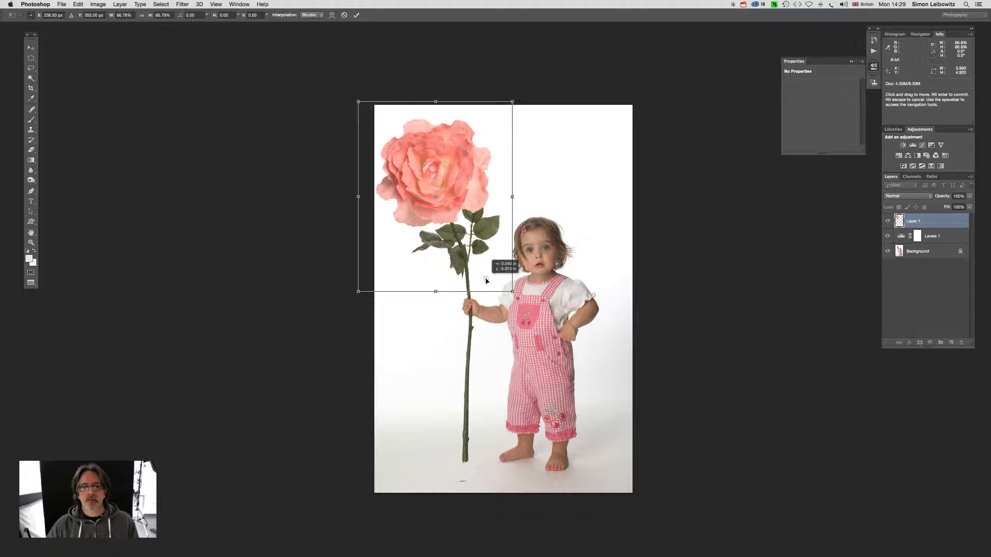
Rotate the rose about -1°, scale it to about 66.4% and align its cut stem with the held stem
{"action": "left_click_drag", "start_coordinate": [485, 280], "coordinate": [479, 305]}
{"action": "key", "text": "super+plus"}
{"action": "key", "text": "super+plus"}
{"action": "key", "text": "super+plus"}
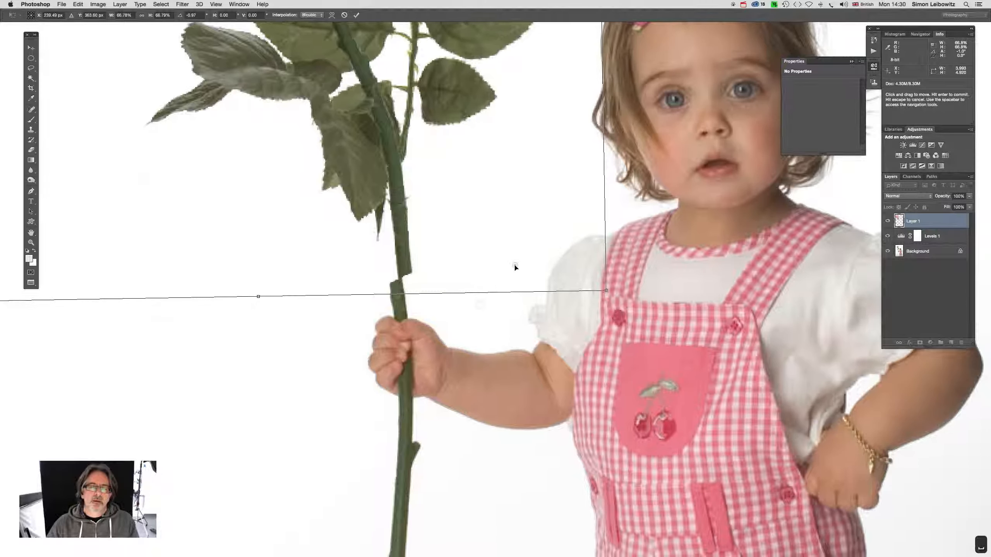
{"action": "left_click_drag", "start_coordinate": [515, 268], "coordinate": [510, 268]}
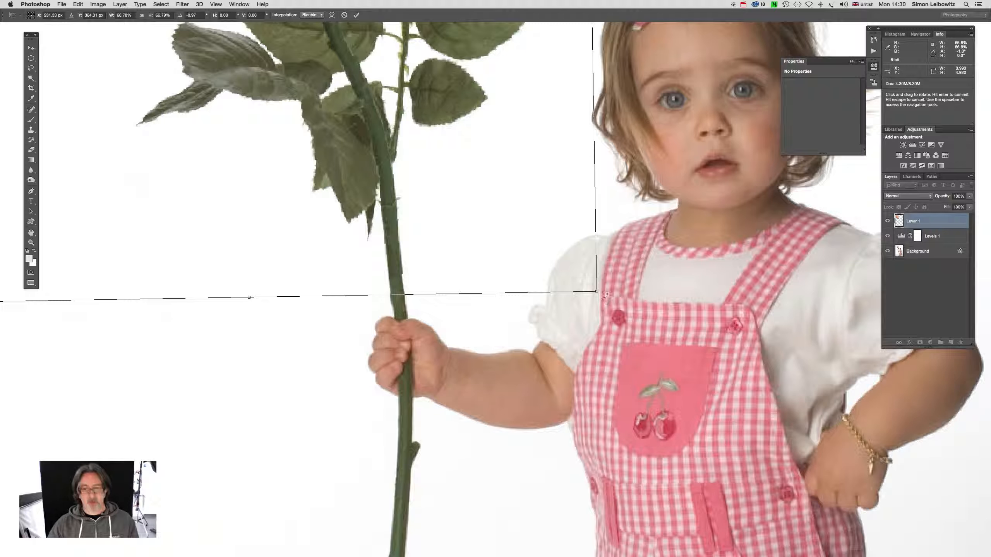
{"action": "left_click_drag", "start_coordinate": [595, 290], "coordinate": [595, 288]}
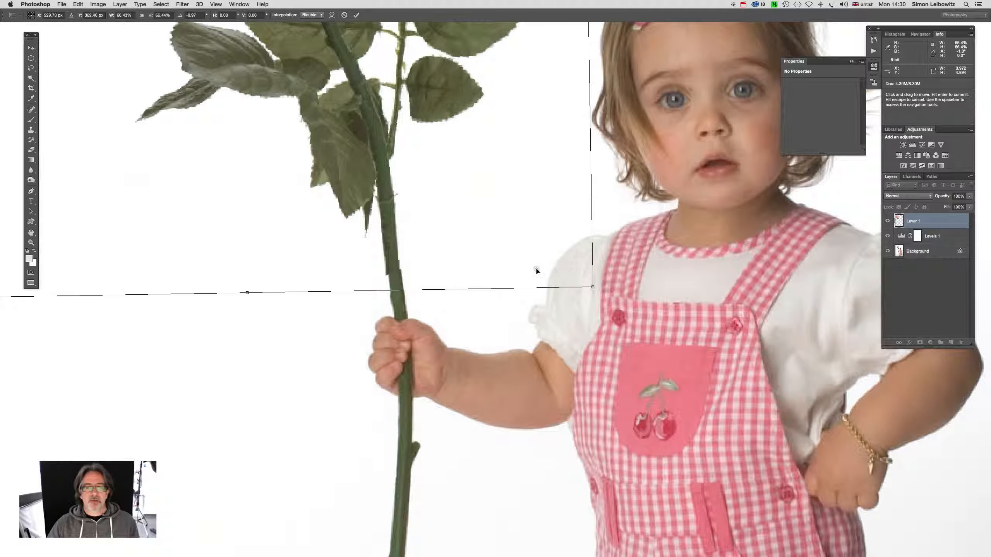
{"action": "left_click_drag", "start_coordinate": [535, 272], "coordinate": [539, 272]}
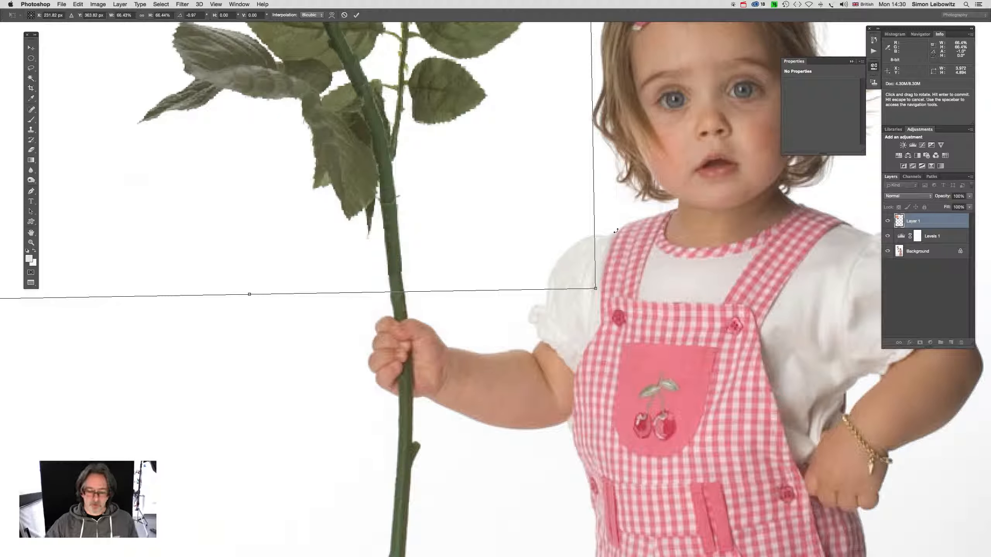
Examine the stem join above the girl's hand and the rose's overall proportions, both close up and in the whole image
{"action": "key", "text": "super+minus"}
{"action": "key", "text": "super+minus"}
{"action": "key", "text": "super+minus"}
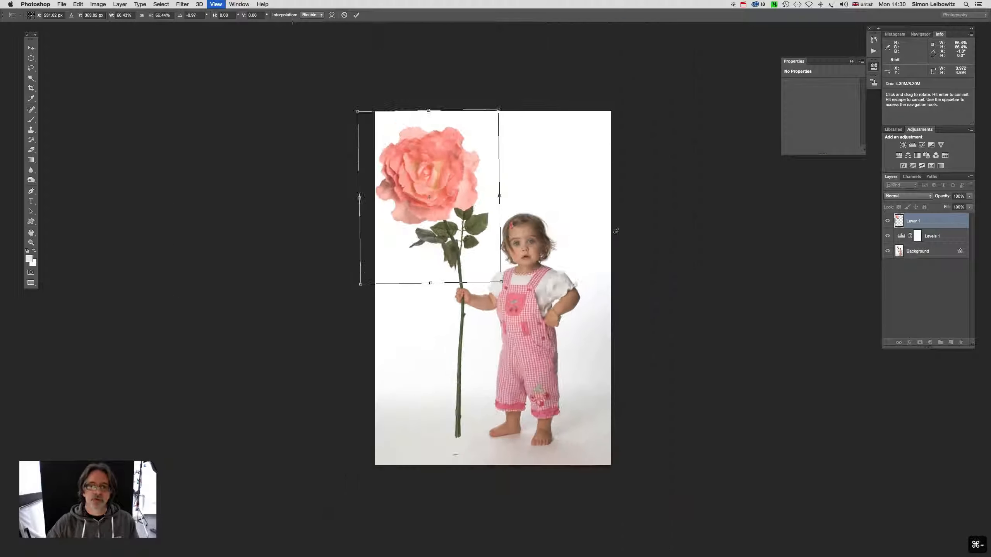
{"action": "key", "text": "super+equal"}
{"action": "key", "text": "super+equal"}
{"action": "key", "text": "super+equal"}
{"action": "key", "text": "super+equal"}
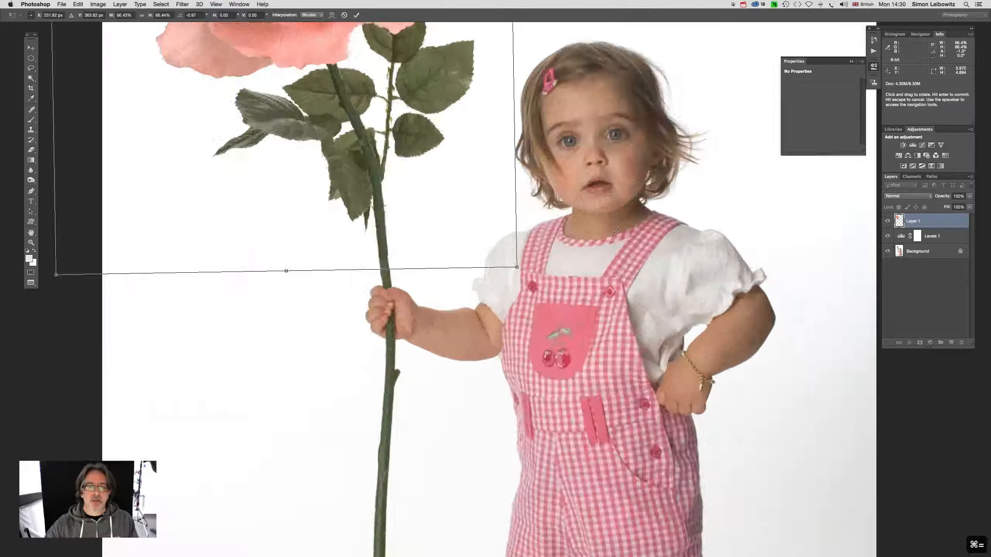
{"action": "key", "text": "super+equal"}
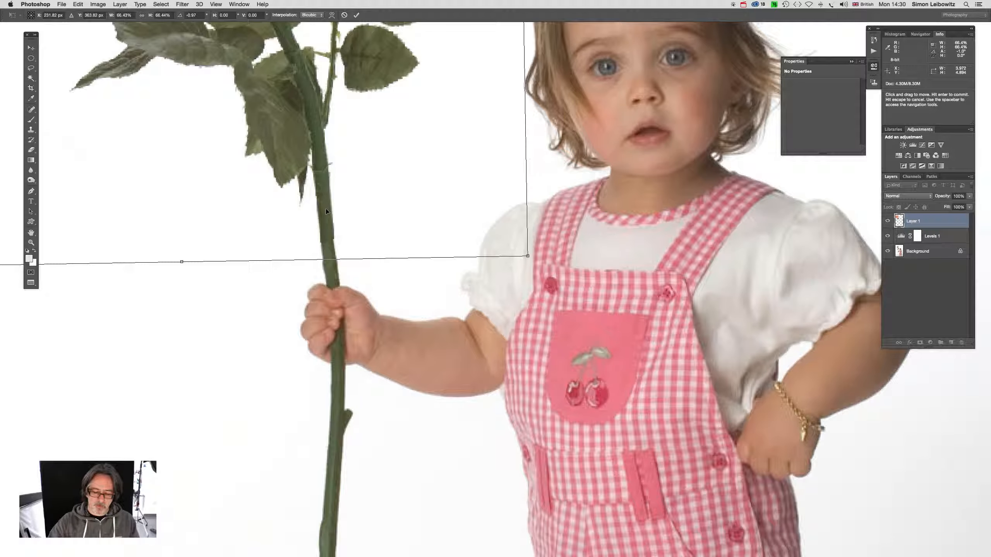
{"action": "key", "text": "super+minus"}
{"action": "key", "text": "super+minus"}
{"action": "key", "text": "super+minus"}
{"action": "key", "text": "super+minus"}
{"action": "key", "text": "super+minus"}
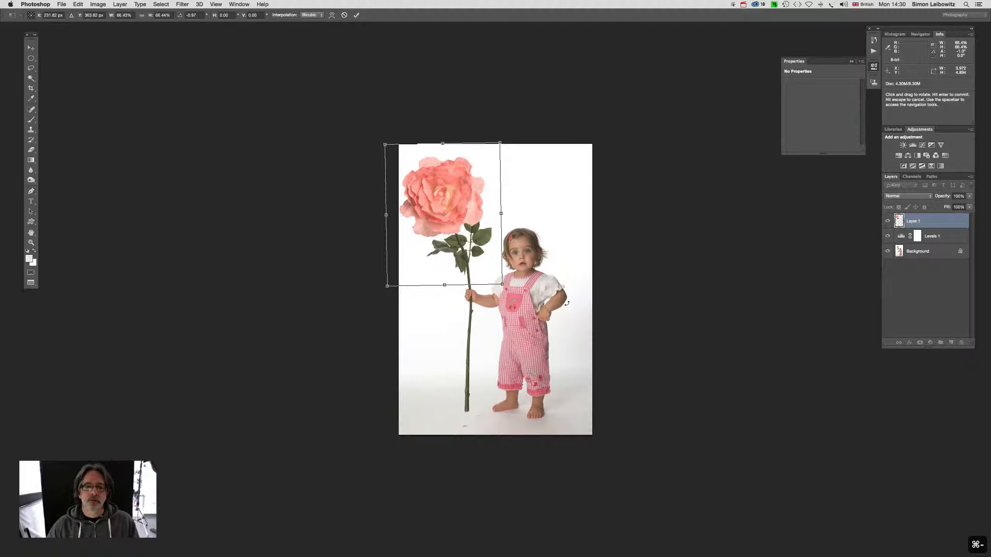
{"action": "key", "text": "super+equal"}
{"action": "key", "text": "super+equal"}
{"action": "key", "text": "super+equal"}
{"action": "key", "text": "super+equal"}
{"action": "key", "text": "super+equal"}
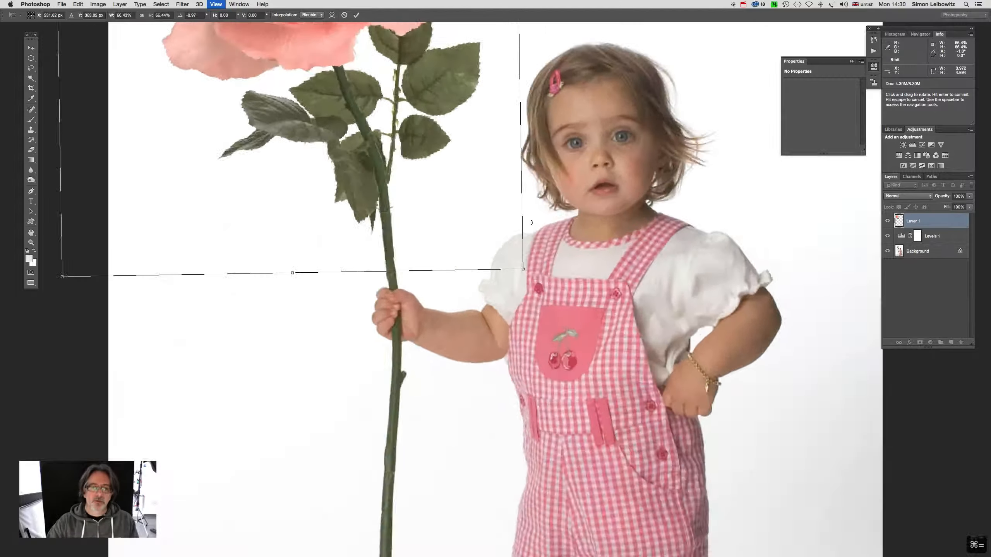
{"action": "key", "text": "super+minus"}
{"action": "key", "text": "super+minus"}
{"action": "key", "text": "super+minus"}
{"action": "key", "text": "super+minus"}
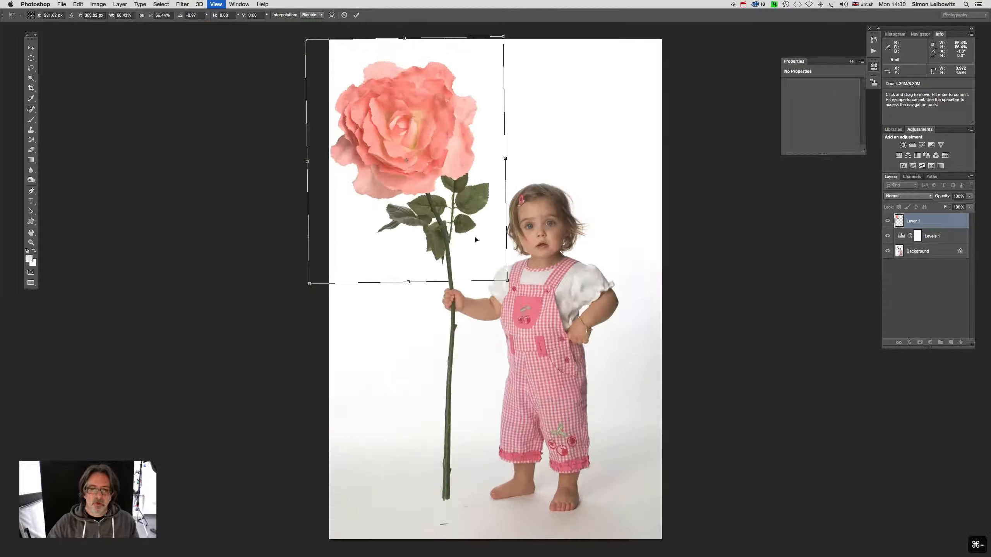
Scale the rose to about 63.5%, rotate it to about -2.9°, realign it on the held stem and apply the transform
{"action": "left_click_drag", "start_coordinate": [512, 293], "coordinate": [515, 289]}
{"action": "mouse_move", "coordinate": [469, 268]}
{"action": "left_mouse_down"}
{"action": "mouse_move", "coordinate": [503, 280]}
{"action": "mouse_move", "coordinate": [486, 272]}
{"action": "left_mouse_up"}
{"action": "key", "text": "super+equal"}
{"action": "key", "text": "super+equal"}
{"action": "key", "text": "super+equal"}
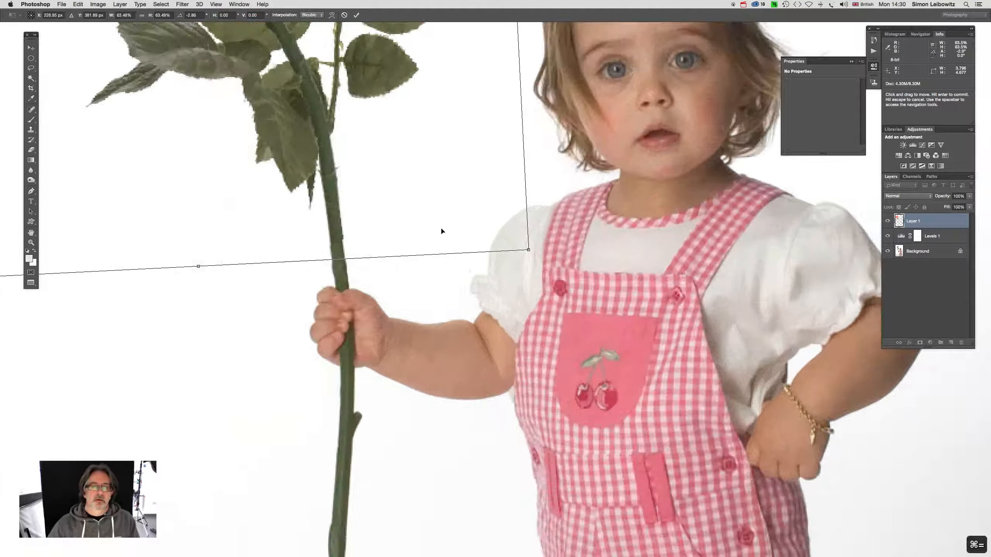
{"action": "left_click_drag", "start_coordinate": [453, 231], "coordinate": [457, 231]}
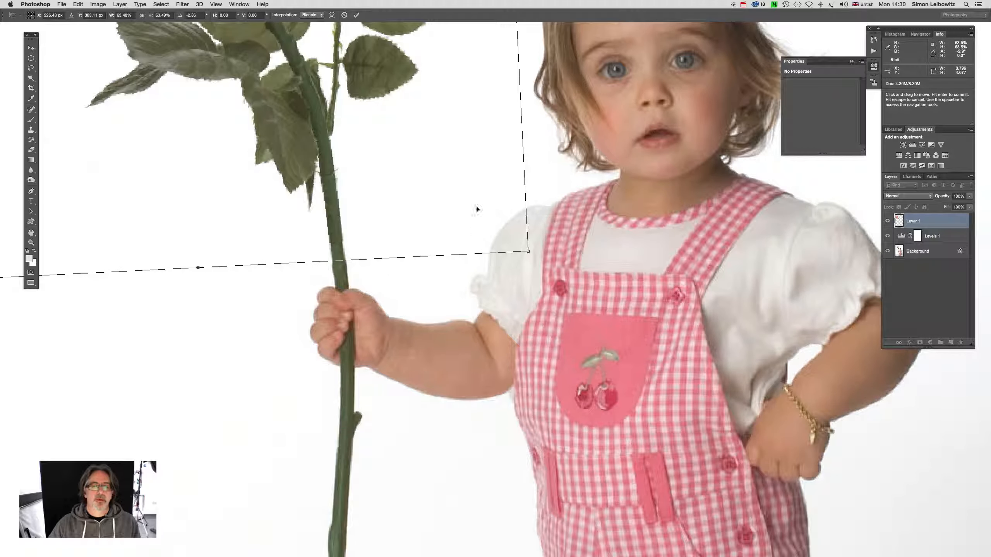
{"action": "key", "text": "super+minus"}
{"action": "key", "text": "super+minus"}
{"action": "key", "text": "super+minus"}
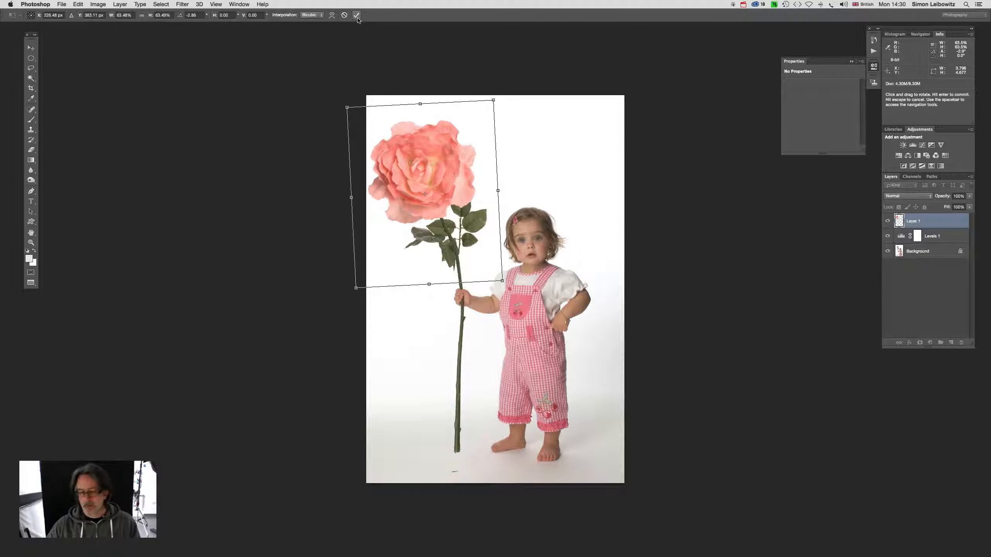
{"action": "left_click", "coordinate": [357, 15]}
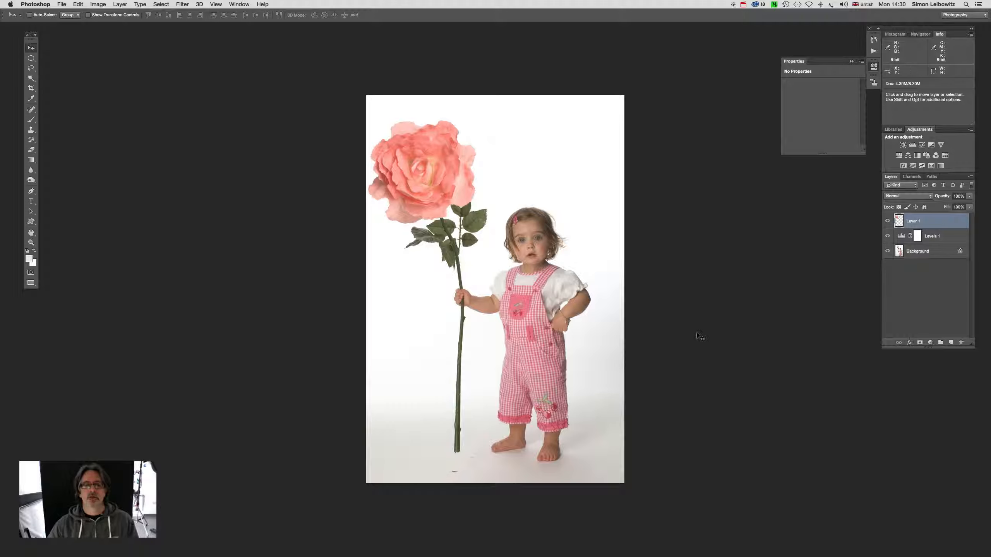
Compare the photo with the rose layer hidden and shown, and check the stem join up close
{"action": "left_click", "coordinate": [888, 222]}
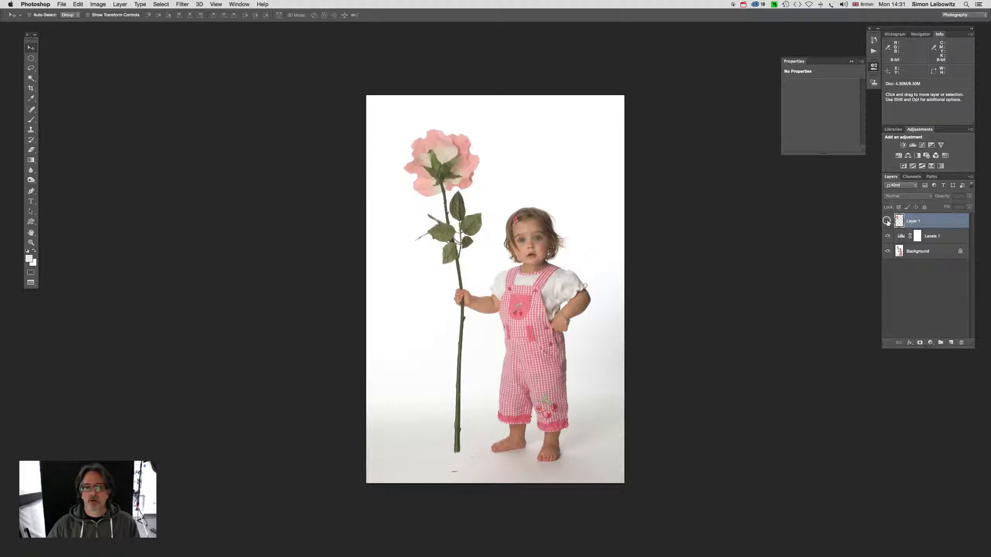
{"action": "left_click", "coordinate": [887, 222]}
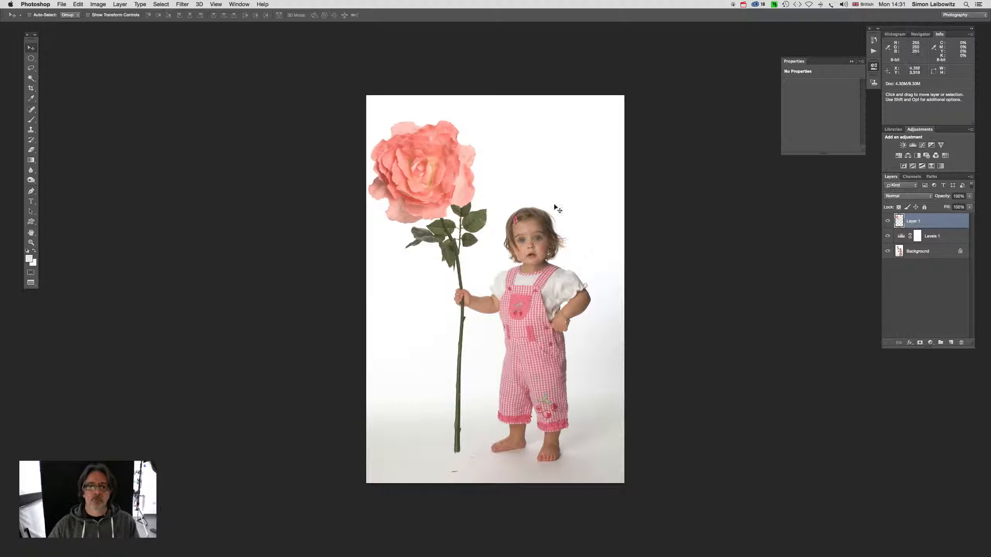
{"action": "key", "text": "super"}
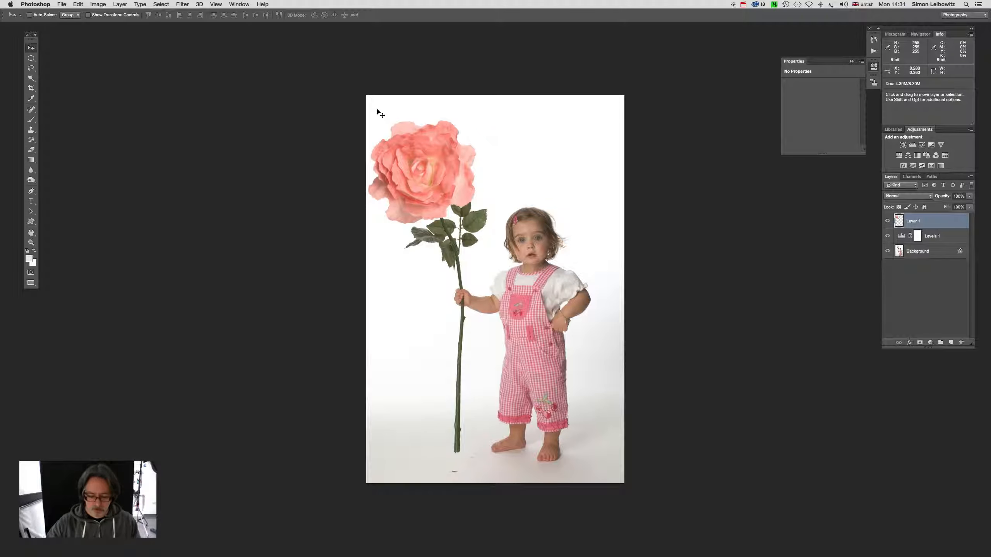
{"action": "key", "text": "super+equal"}
{"action": "key", "text": "super+equal"}
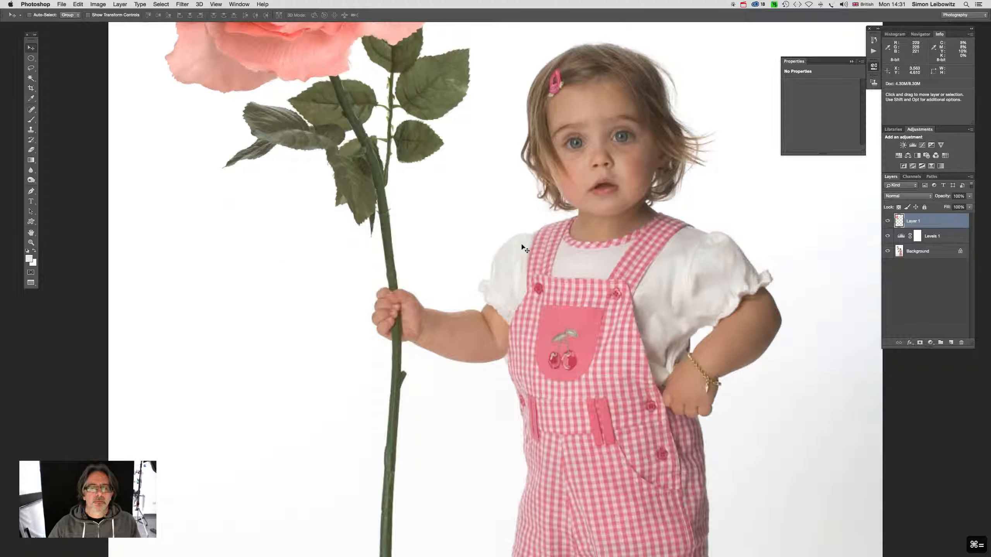
{"action": "key", "text": "super+minus"}
{"action": "key", "text": "super+minus"}
{"action": "key", "text": "super+minus"}
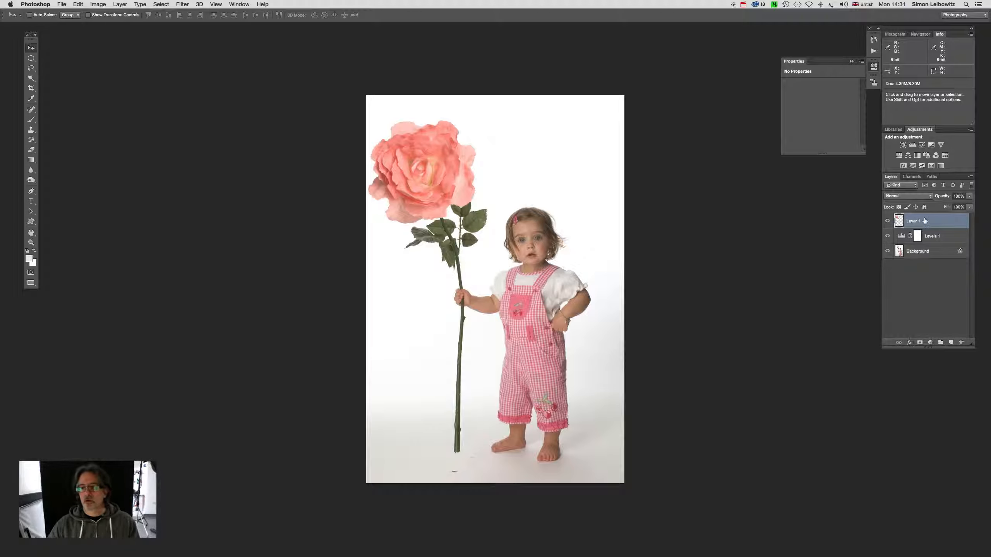
Add a Curves adjustment layer above the rose layer, lifting the highlights and anchoring the shadows with a second point
{"action": "left_click", "coordinate": [930, 342]}
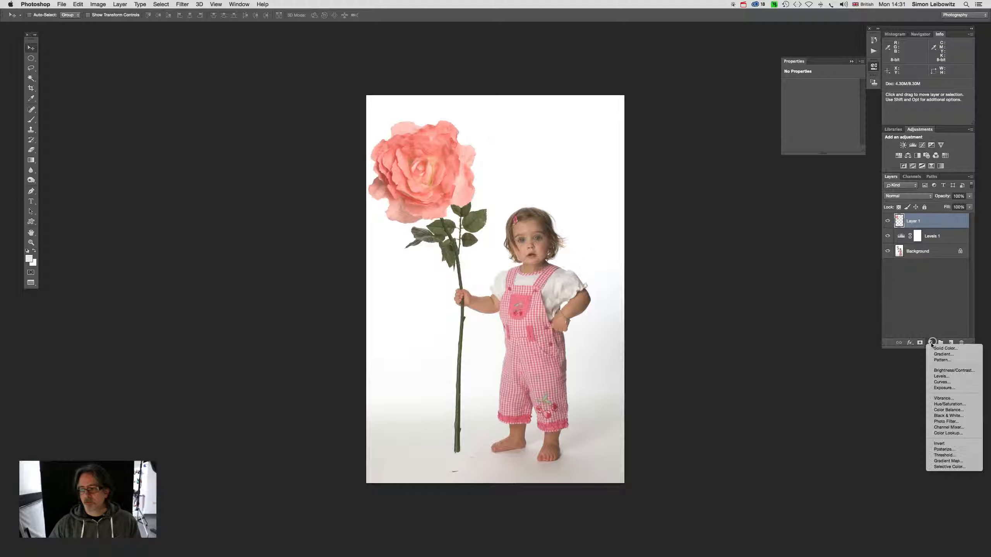
{"action": "left_click", "coordinate": [942, 382]}
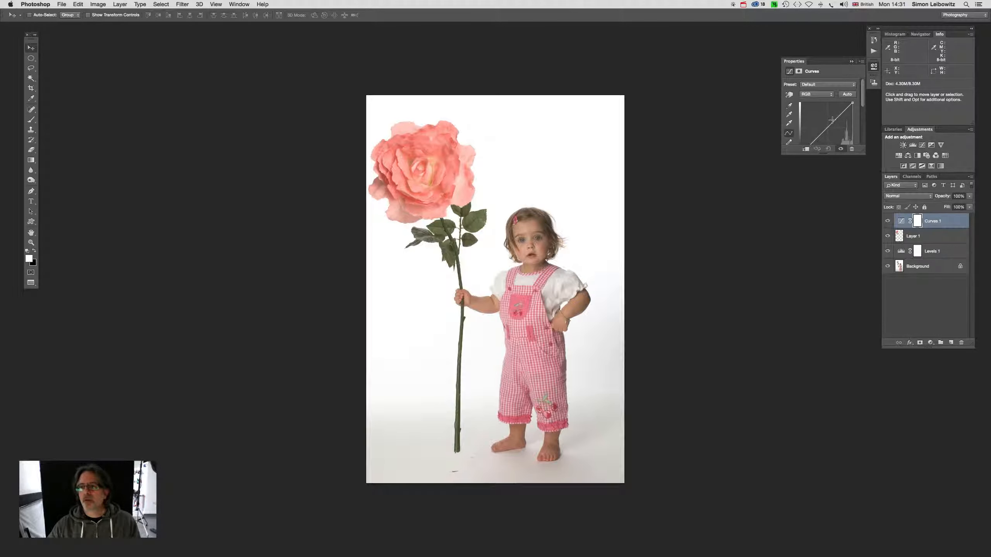
{"action": "left_click_drag", "start_coordinate": [831, 122], "coordinate": [829, 121]}
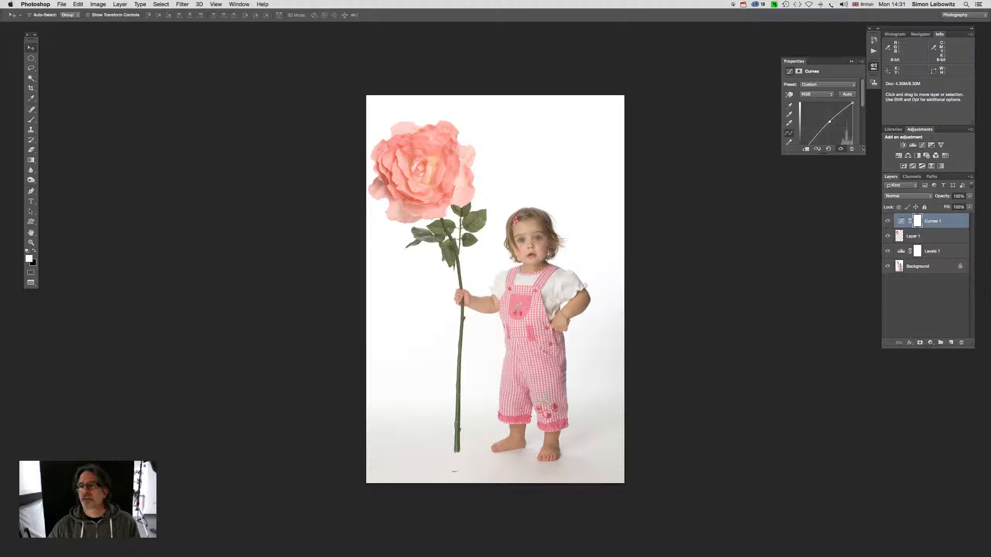
{"action": "left_click_drag", "start_coordinate": [862, 153], "coordinate": [861, 177]}
{"action": "left_click_drag", "start_coordinate": [829, 124], "coordinate": [815, 139]}
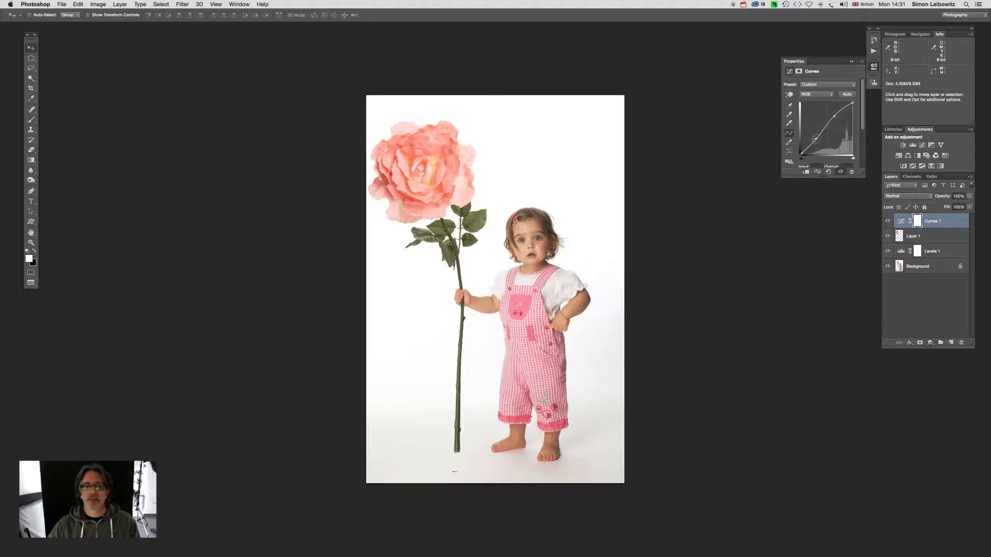
Compare the composite with the Curves adjustment layer hidden and shown
{"action": "left_click", "coordinate": [888, 221]}
{"action": "left_click", "coordinate": [888, 221]}
{"action": "left_click", "coordinate": [888, 221]}
{"action": "left_click", "coordinate": [887, 221]}
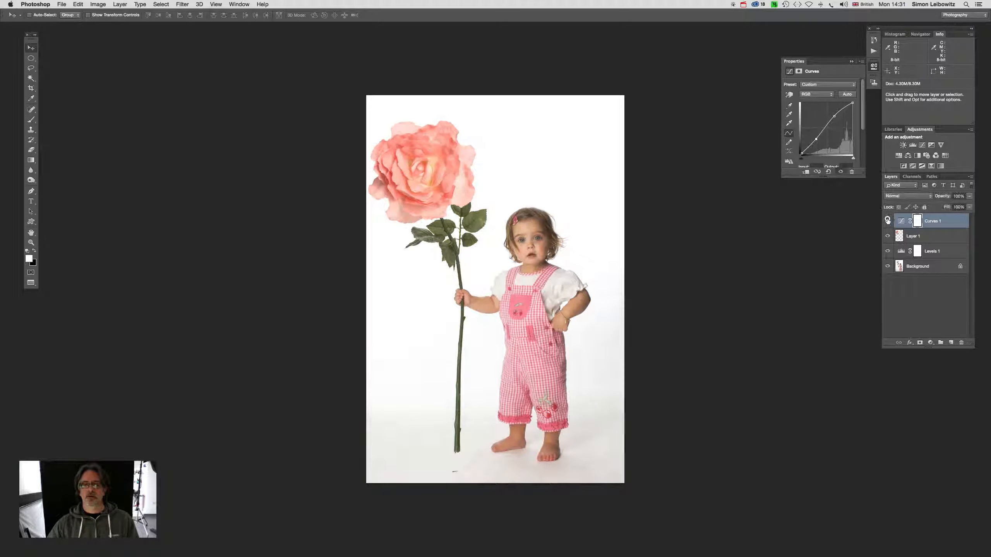
{"action": "left_click", "coordinate": [888, 221]}
{"action": "left_click", "coordinate": [887, 221]}
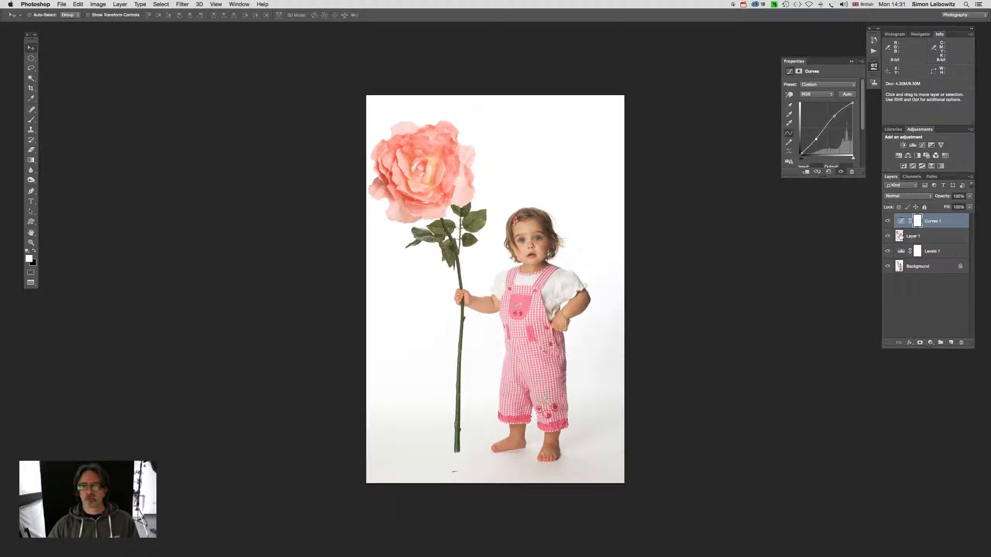
{"action": "left_click", "coordinate": [887, 220]}
{"action": "left_click", "coordinate": [888, 220]}
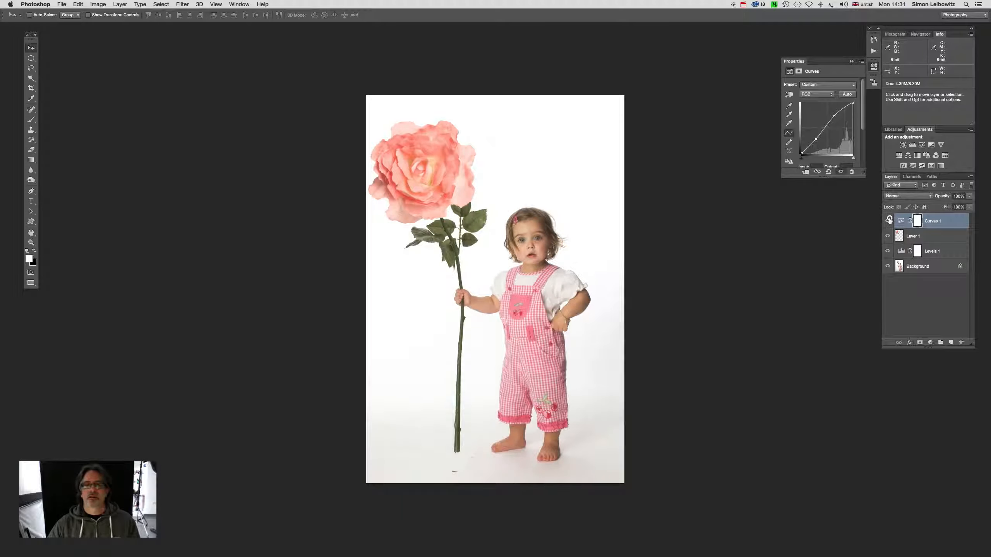
{"action": "left_click", "coordinate": [889, 220]}
{"action": "left_click", "coordinate": [889, 220]}
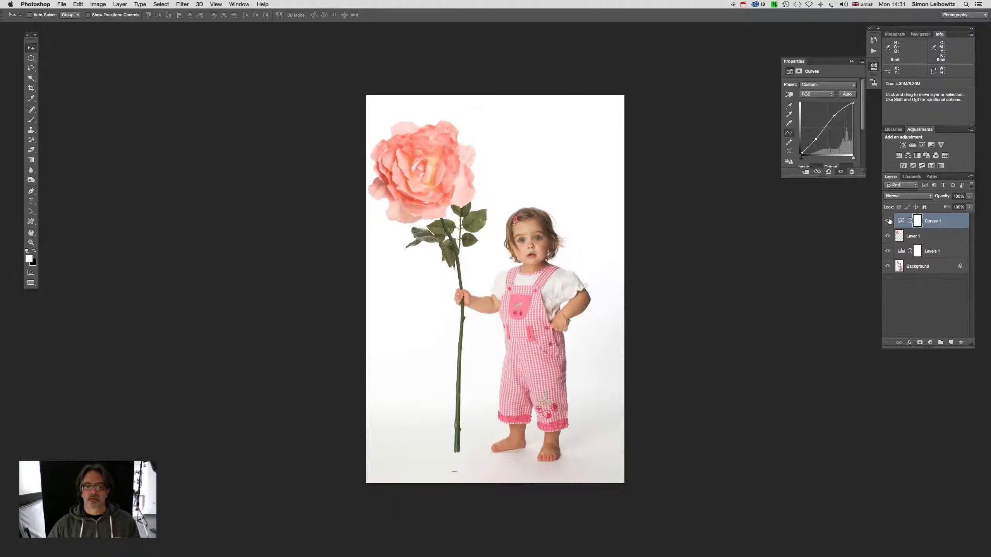
Add a new empty layer named "spots" directly above the Background layer
{"action": "key", "text": "super+plus"}
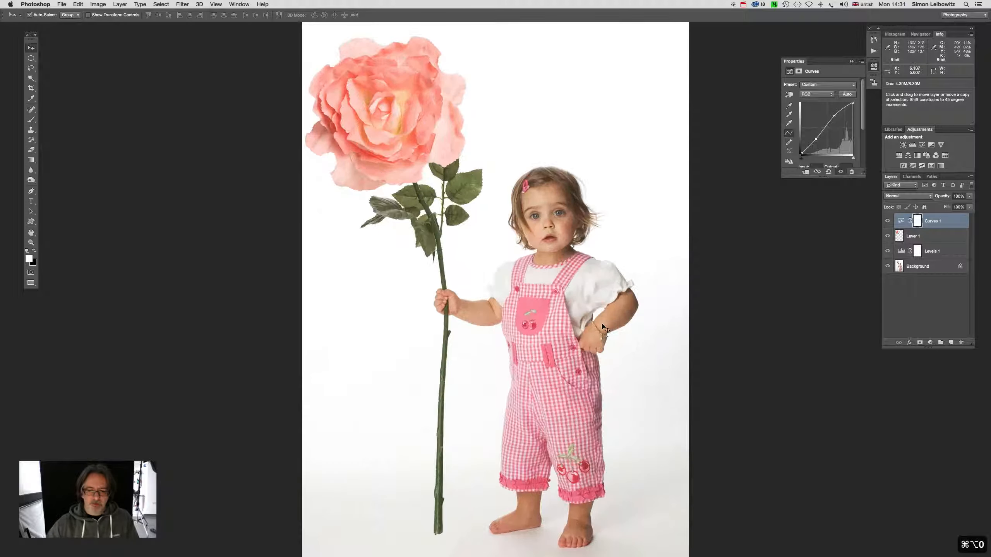
{"action": "left_click_drag", "start_coordinate": [491, 380], "coordinate": [563, 181]}
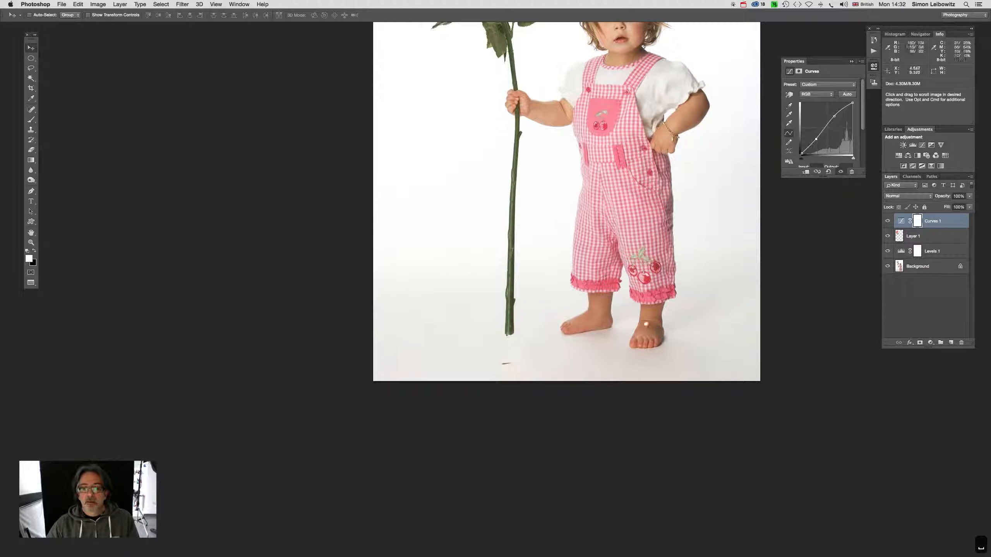
{"action": "left_click_drag", "start_coordinate": [640, 320], "coordinate": [639, 355]}
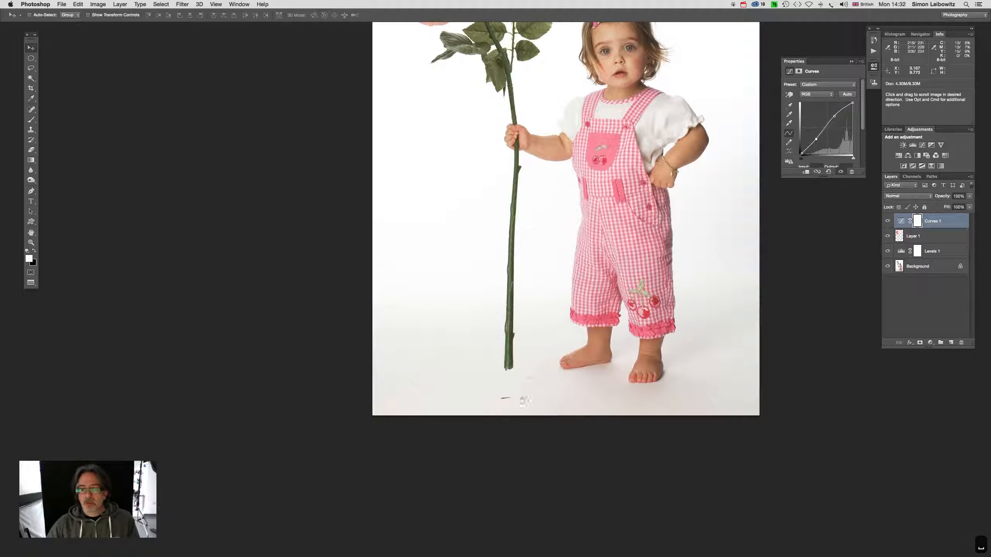
{"action": "left_click", "coordinate": [900, 266]}
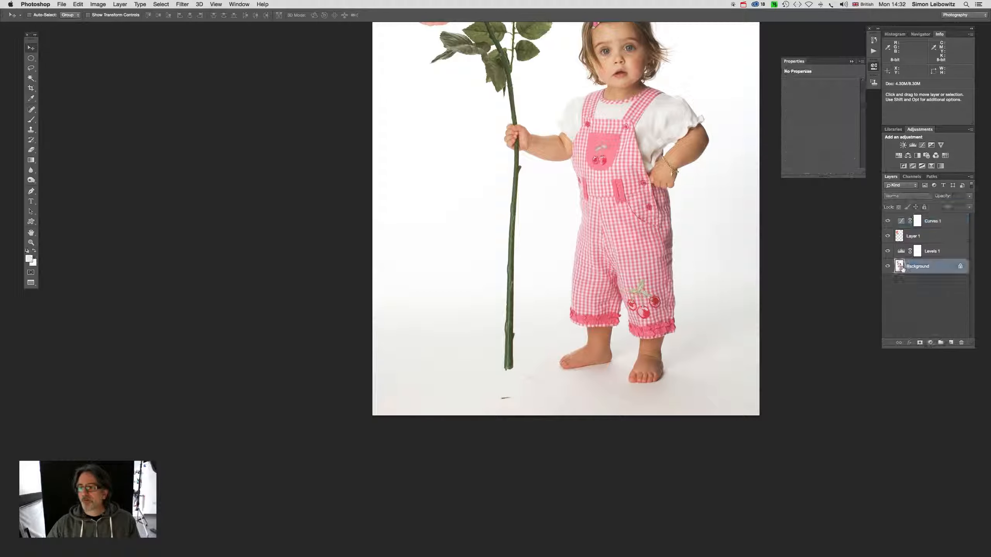
{"action": "left_click", "coordinate": [951, 343]}
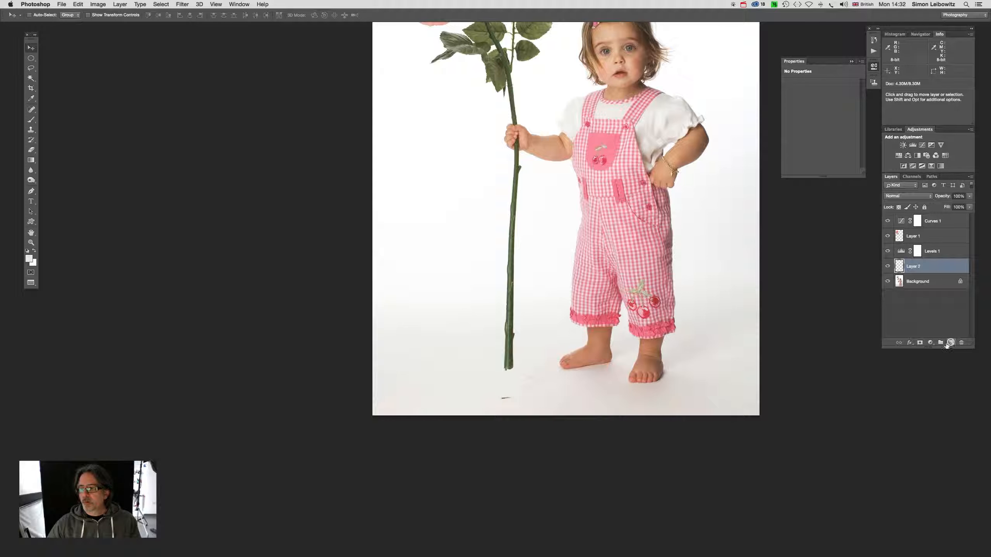
{"action": "double_click", "coordinate": [912, 266]}
{"action": "type", "text": "spots"}
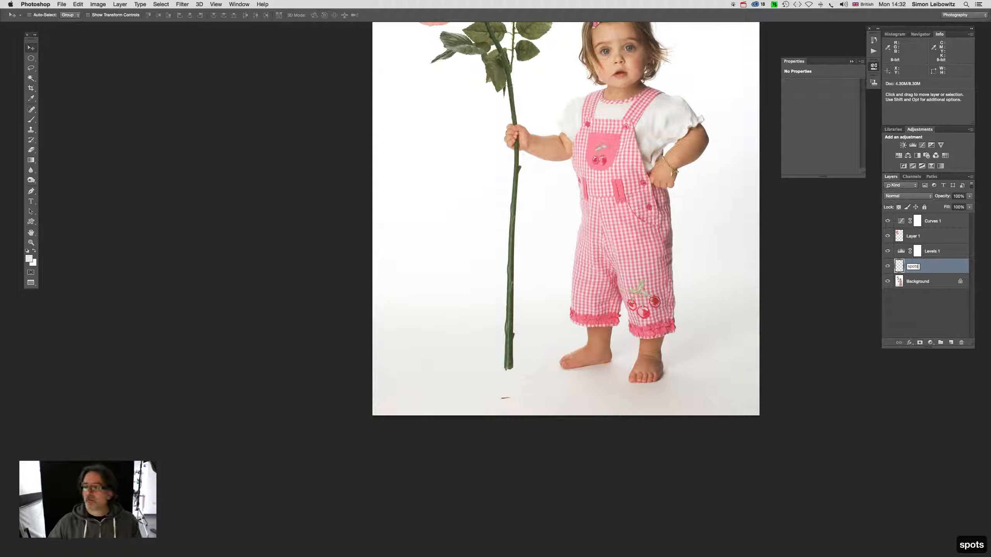
{"action": "key", "text": "Return"}
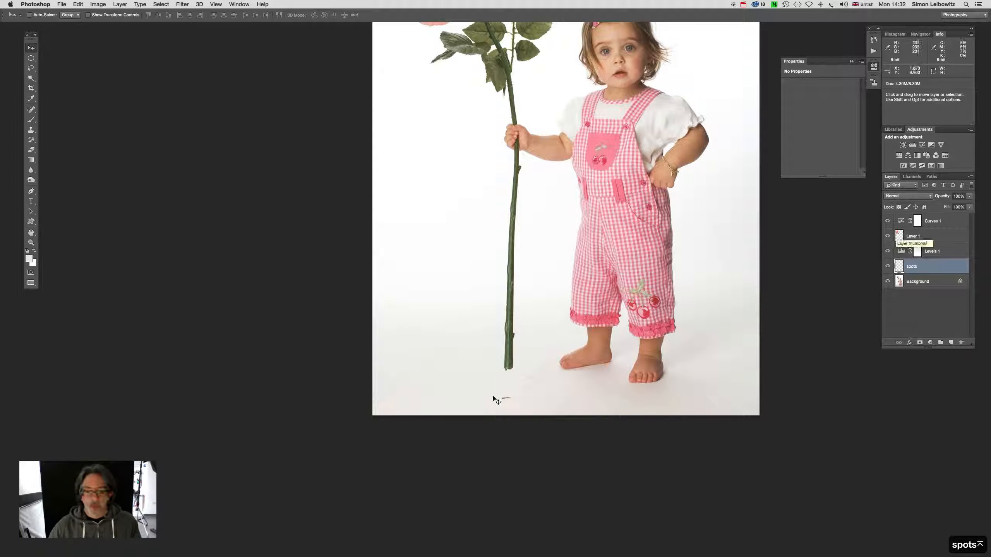
Remove the dark mark on the floor below the stem with the Spot Healing Brush, enlarging the brush to cover it
{"action": "key", "text": "j"}
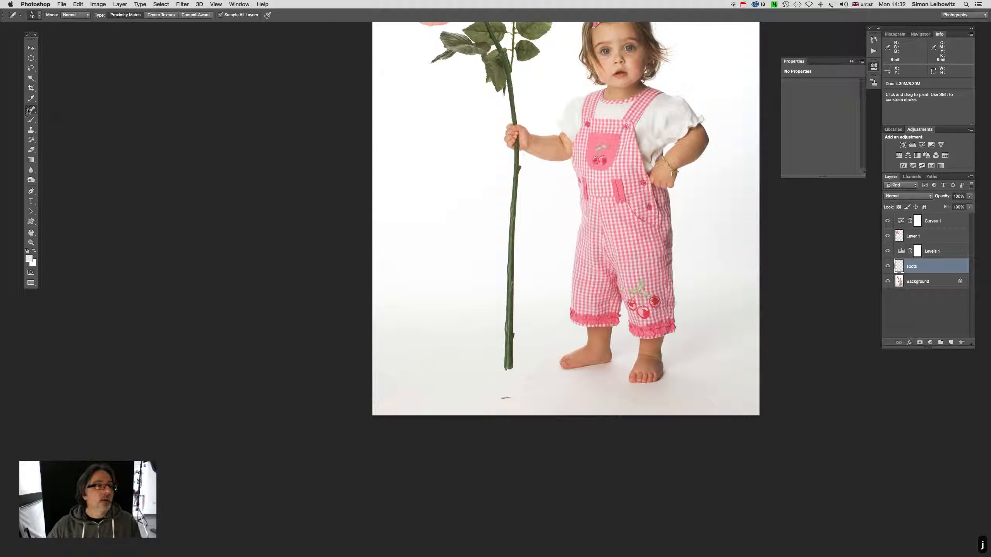
{"action": "left_click", "coordinate": [30, 110]}
{"action": "left_click", "coordinate": [51, 108]}
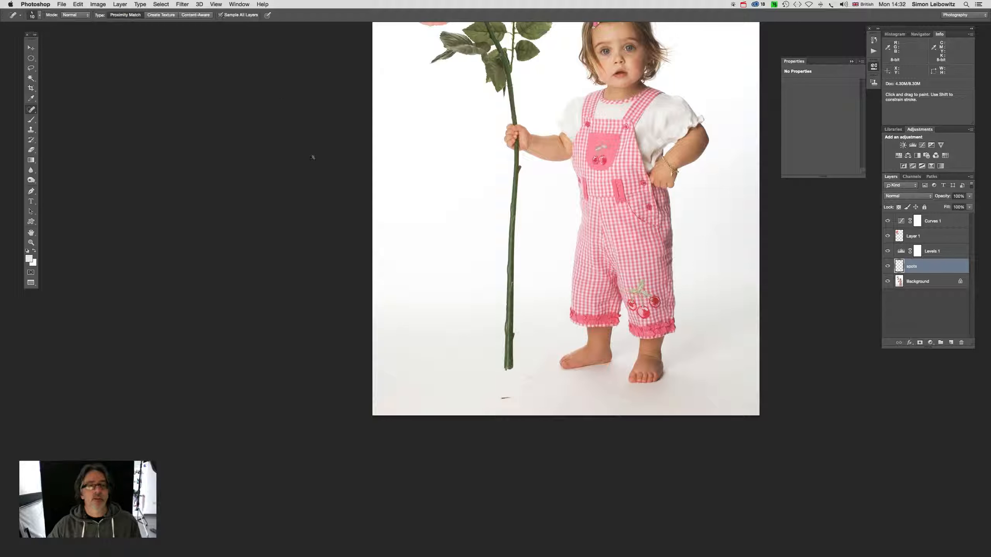
{"action": "key", "text": "bracketright"}
{"action": "key", "text": "bracketright"}
{"action": "key", "text": "bracketright"}
{"action": "key", "text": "bracketright"}
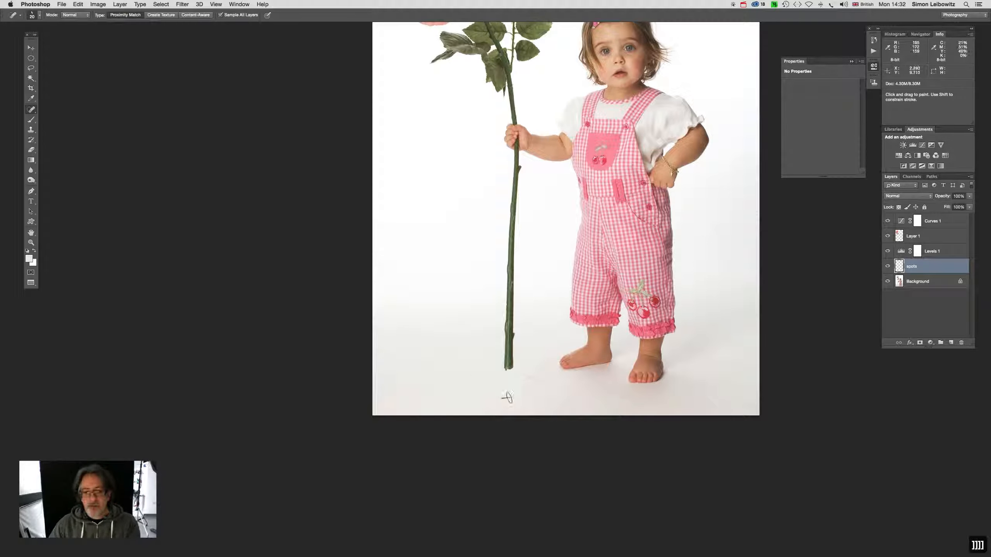
{"action": "mouse_move", "coordinate": [508, 397]}
{"action": "left_mouse_down"}
{"action": "mouse_move", "coordinate": [535, 398]}
{"action": "mouse_move", "coordinate": [511, 398]}
{"action": "mouse_move", "coordinate": [529, 379]}
{"action": "left_mouse_up"}
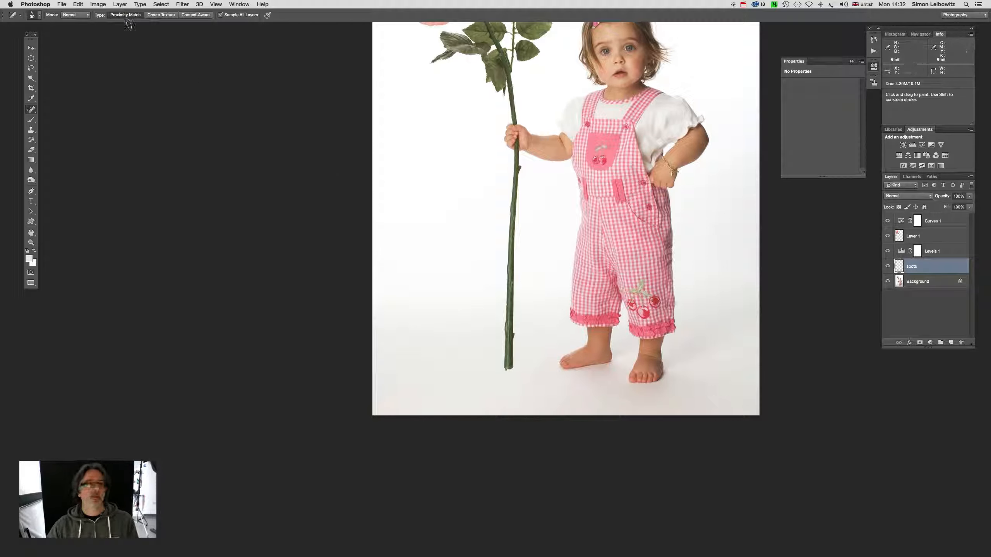
Rotate the healing brush's elliptical tip to a nearly horizontal angle
{"action": "left_click", "coordinate": [39, 15]}
{"action": "left_click_drag", "start_coordinate": [21, 87], "coordinate": [35, 94]}
{"action": "left_click", "coordinate": [327, 17]}
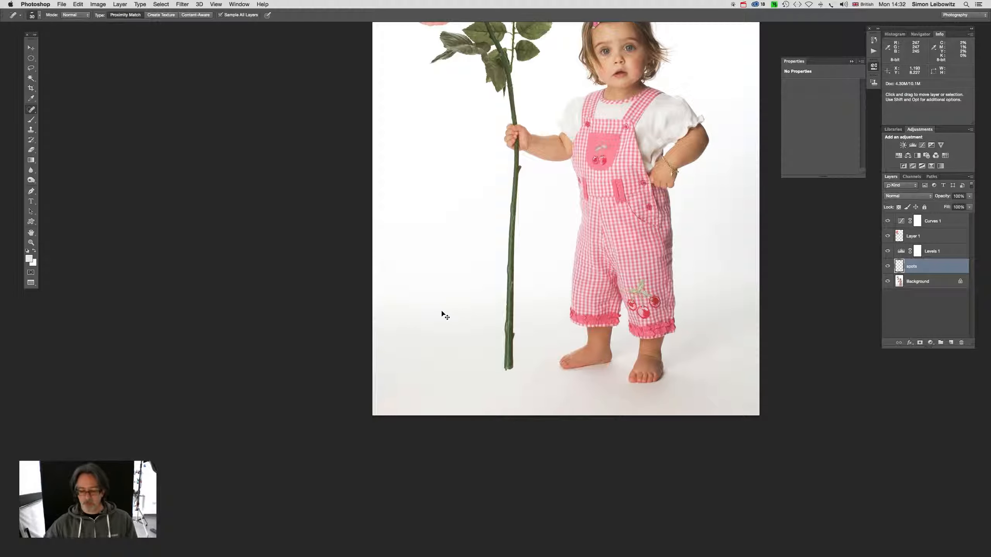
Check the healed floor up close and compare the Background layer on its own with the full composite
{"action": "key", "text": "super+equal"}
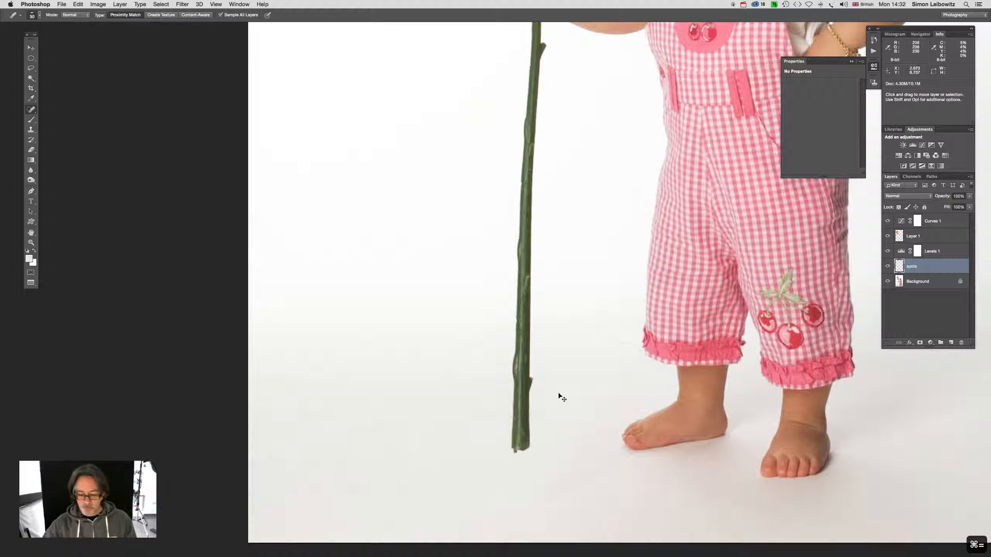
{"action": "key", "text": "super+minus"}
{"action": "key", "text": "super+minus"}
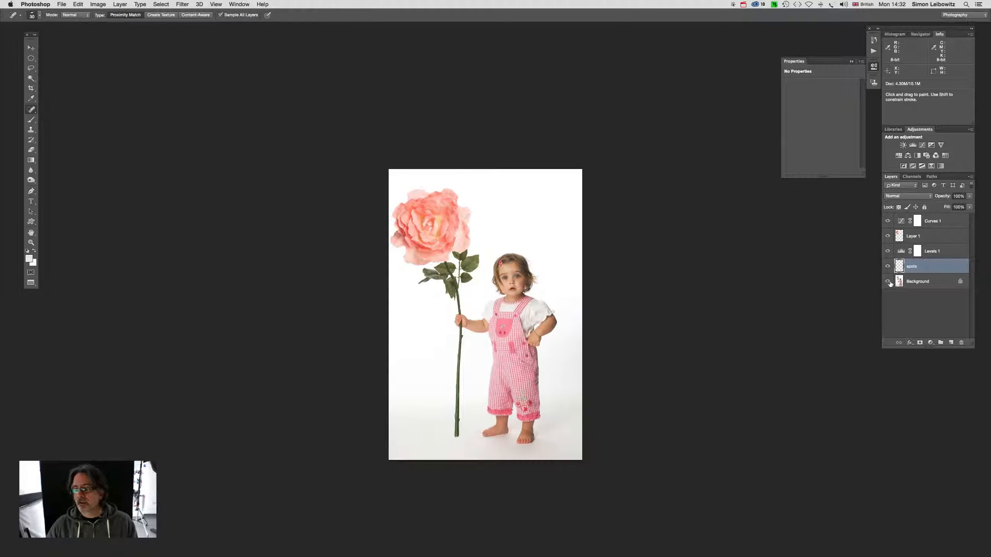
{"action": "left_click", "coordinate": [887, 283], "text": "alt"}
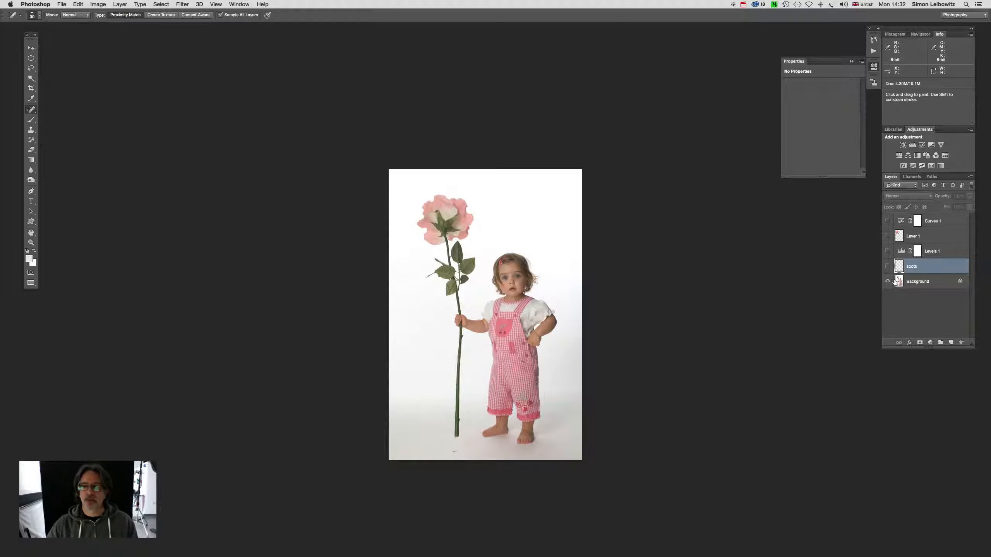
{"action": "left_click", "coordinate": [886, 282], "text": "alt"}
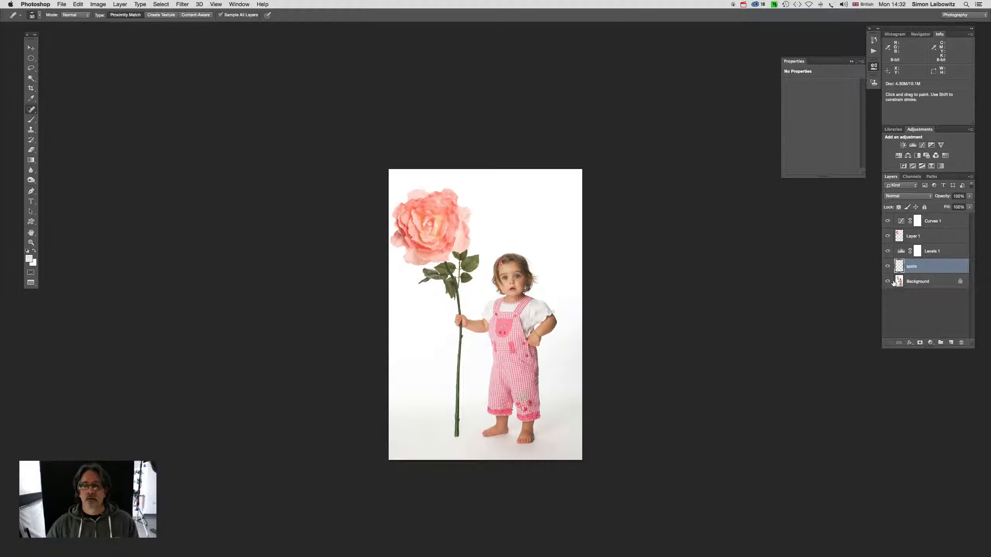
{"action": "left_click", "coordinate": [888, 282], "text": "alt"}
{"action": "left_click", "coordinate": [888, 282], "text": "alt"}
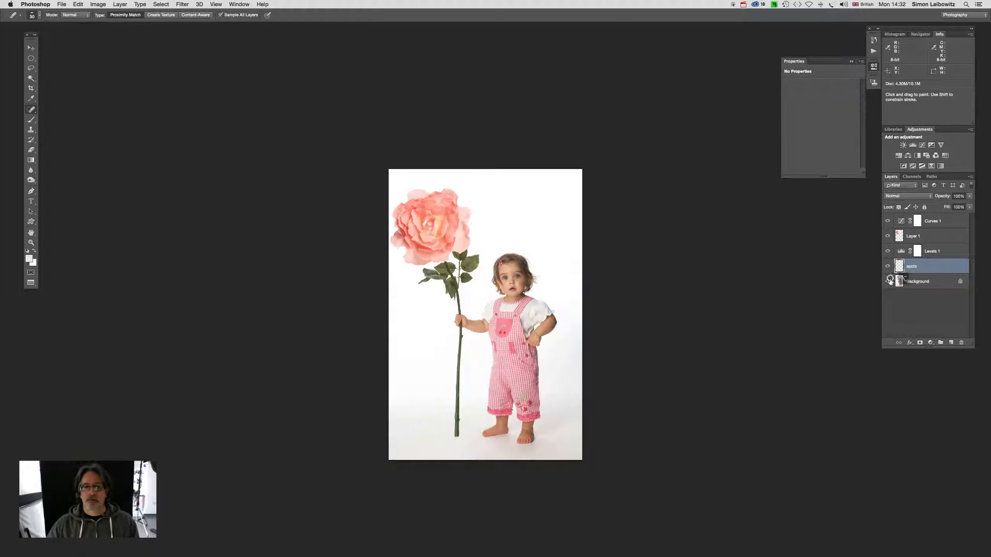
Examine the stem join between the rose leaves and the girl's hand up close
{"action": "key", "text": "super+equal"}
{"action": "key", "text": "super+equal"}
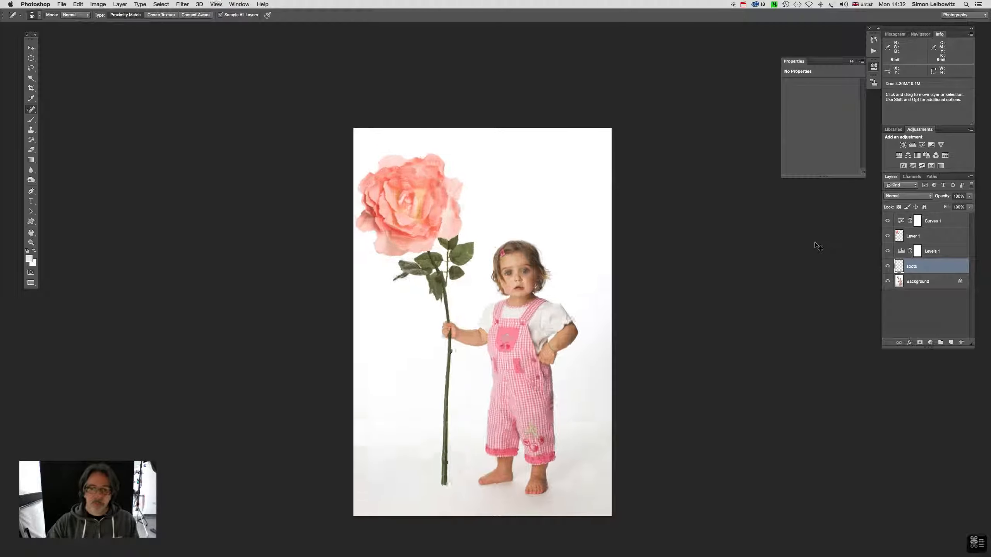
{"action": "key", "text": "super+equal"}
{"action": "key", "text": "super+equal"}
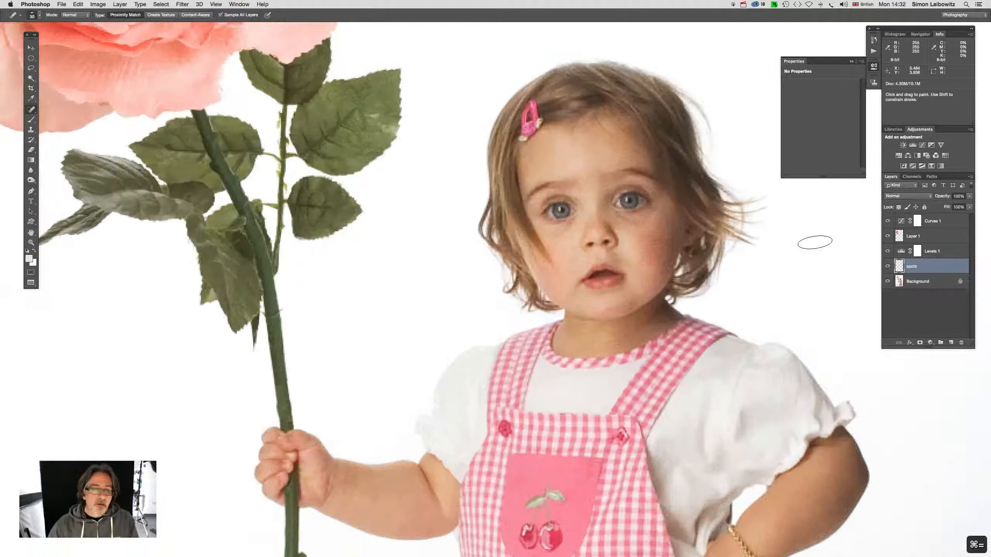
{"action": "key", "text": "space"}
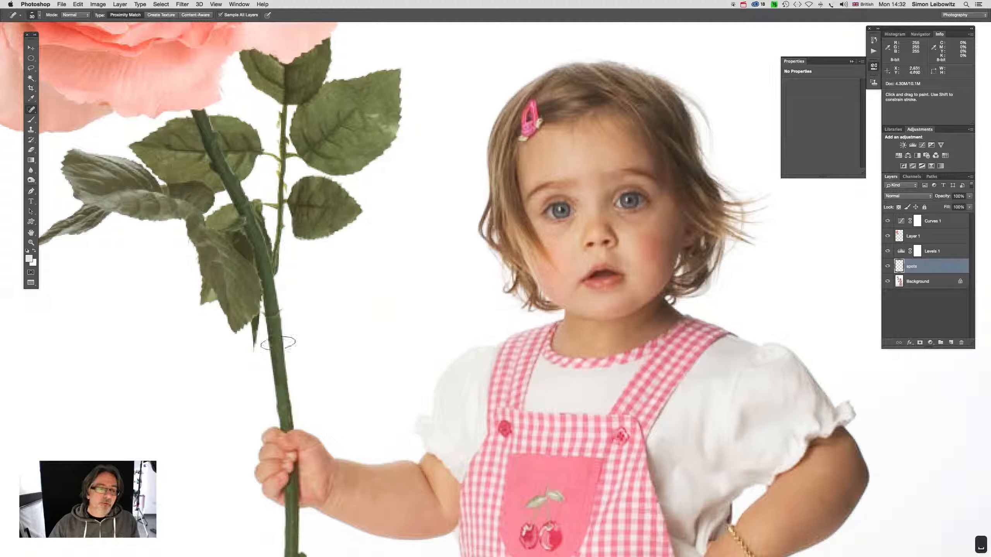
{"action": "left_click", "coordinate": [281, 411]}
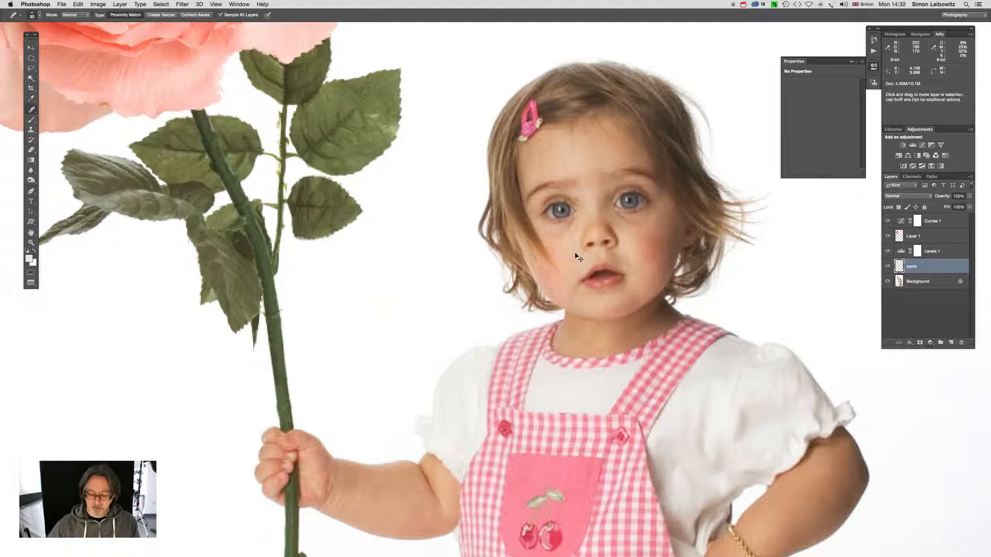
{"action": "key", "text": "super+minus"}
{"action": "key", "text": "super+minus"}
{"action": "key", "text": "super+minus"}
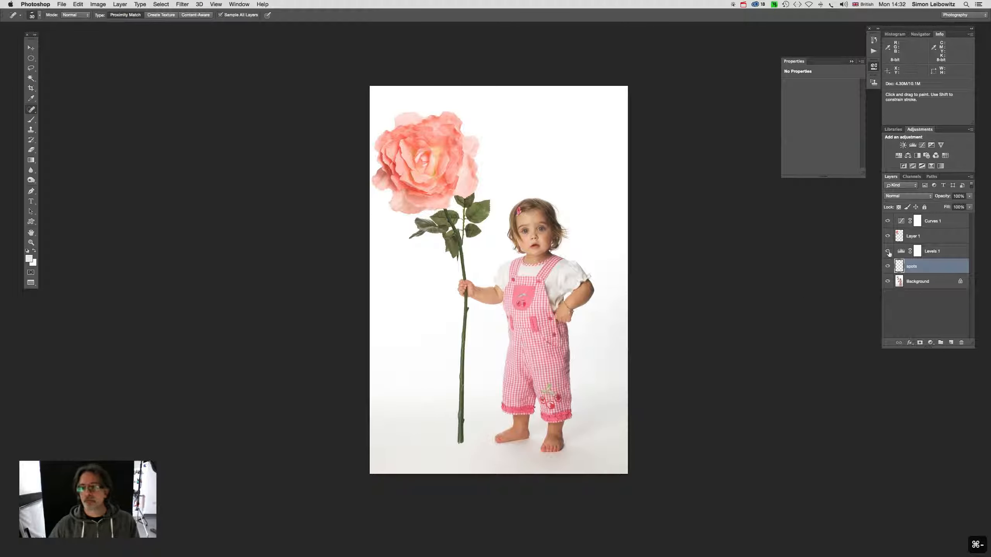
Select the rose layer and compare the composite with that layer hidden, shown and displayed on its own
{"action": "left_click", "coordinate": [938, 236]}
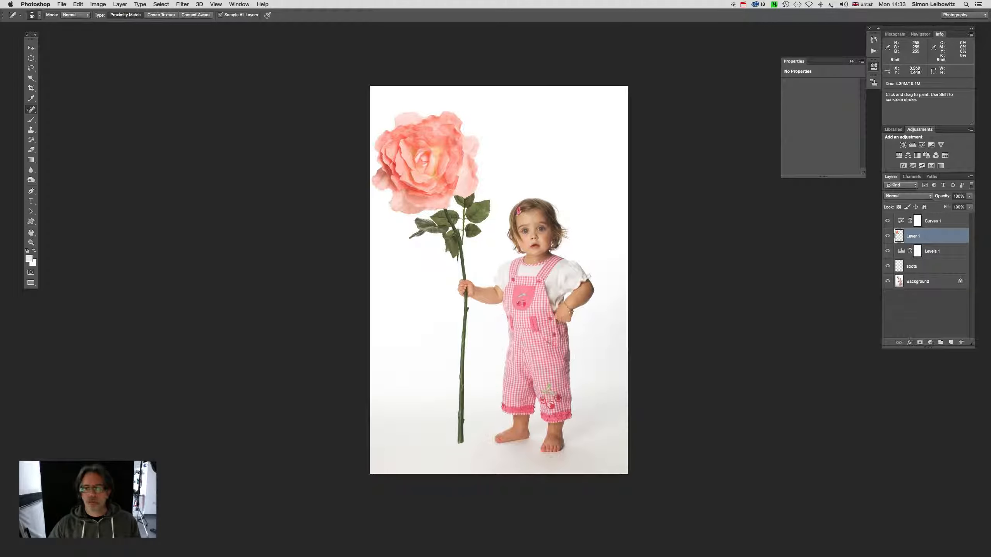
{"action": "left_click", "coordinate": [887, 237]}
{"action": "left_click", "coordinate": [887, 237]}
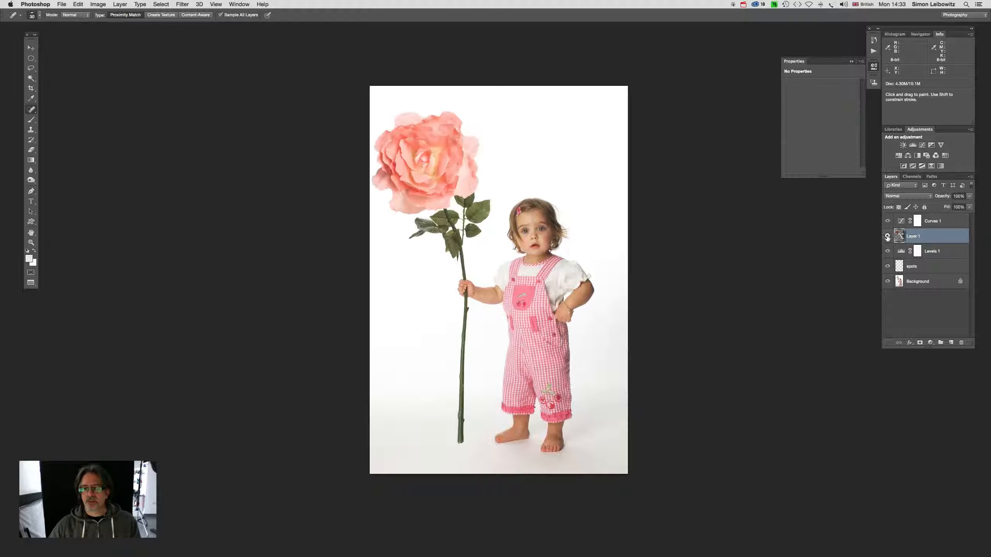
{"action": "left_click", "coordinate": [887, 237], "text": "alt"}
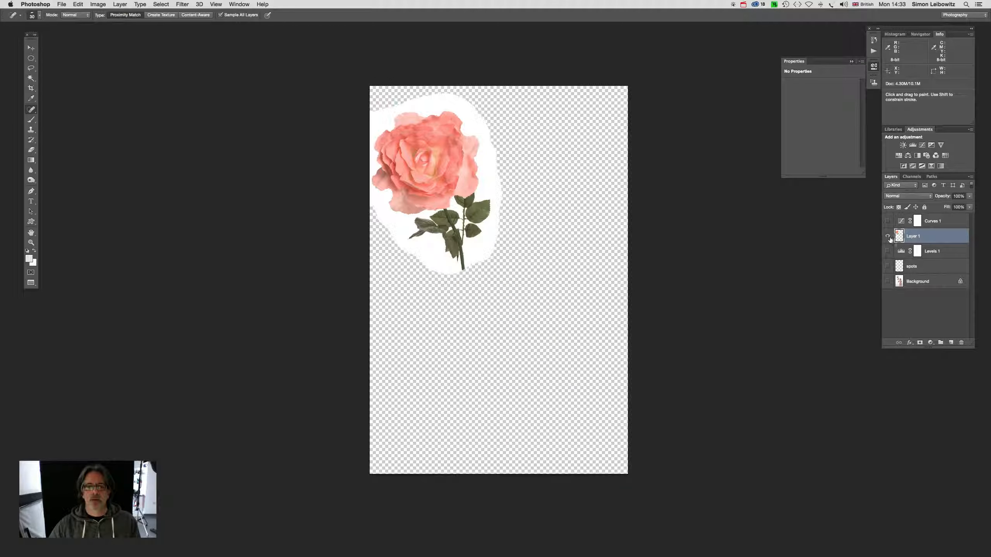
{"action": "left_click", "coordinate": [887, 236], "text": "alt"}
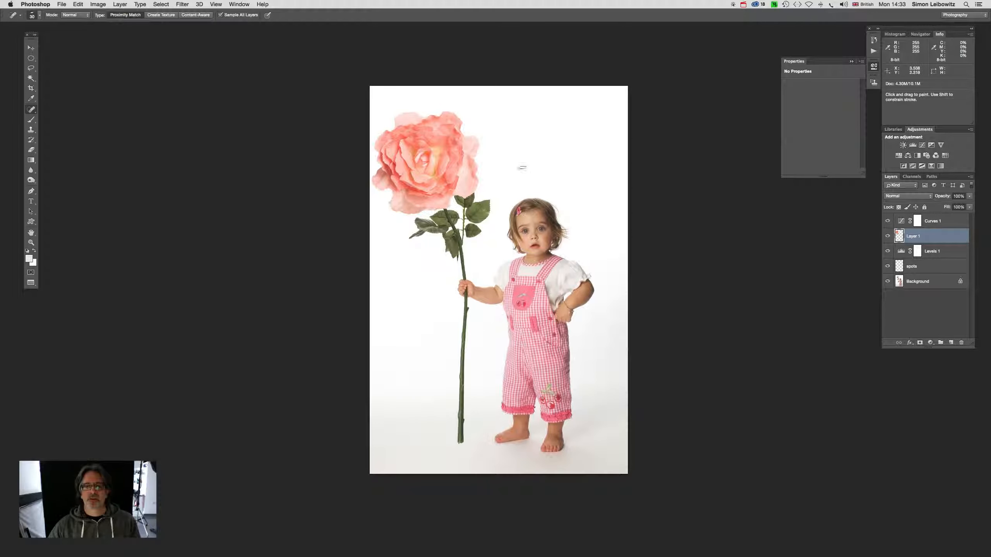